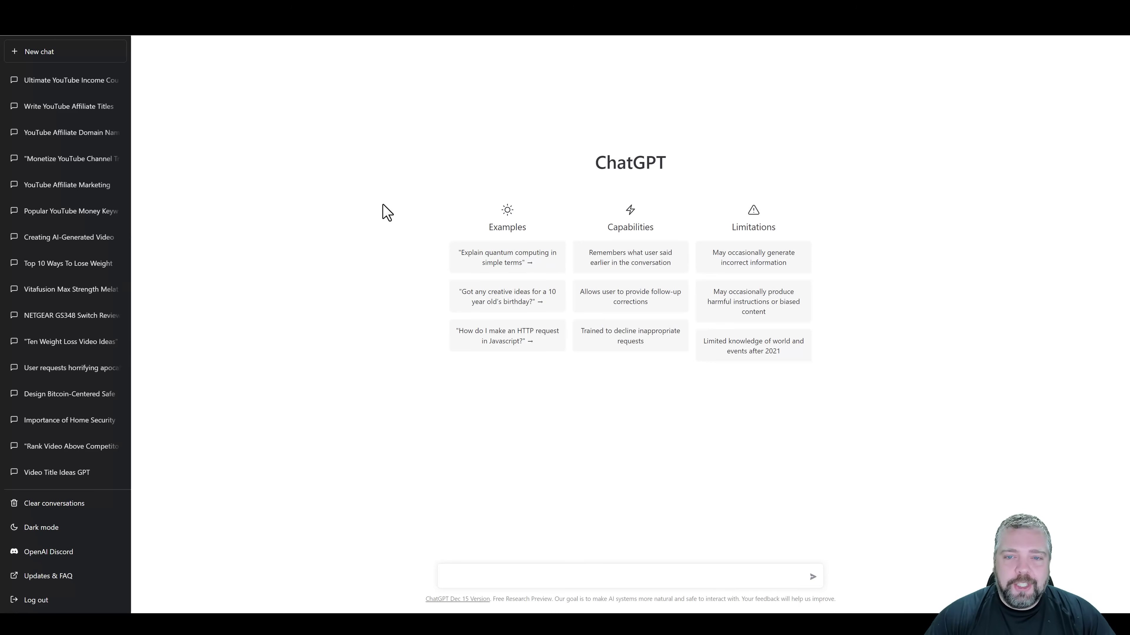
# - Ask ChatGPT to 'generate a title for a dog training book'
pyautogui.click(497, 575)
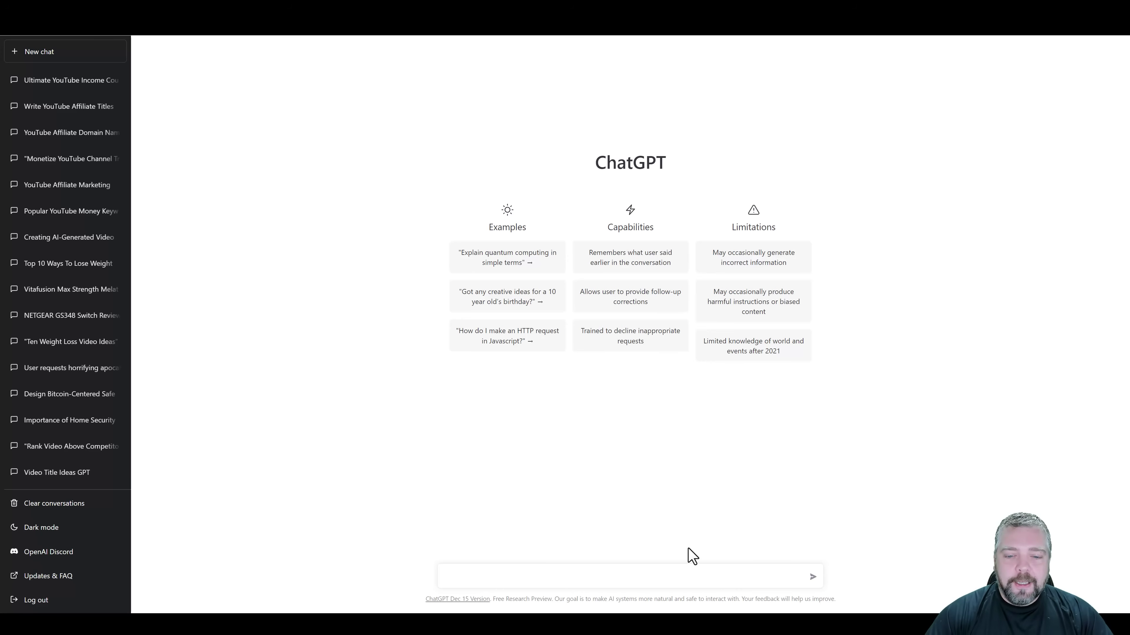
pyautogui.click(658, 577)
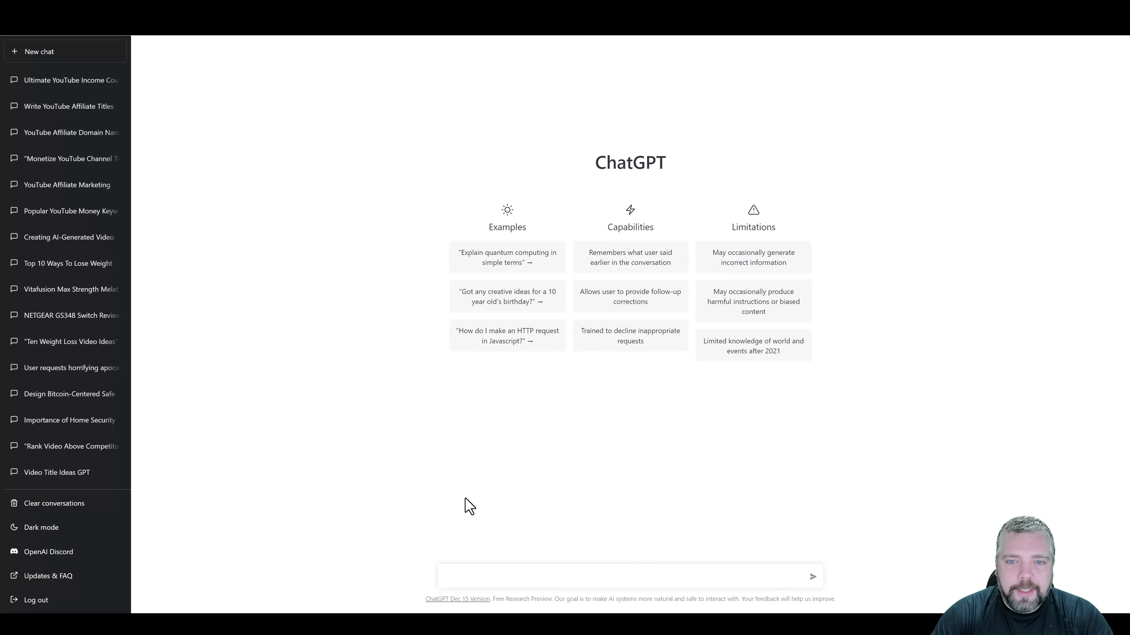
pyautogui.write('gene')
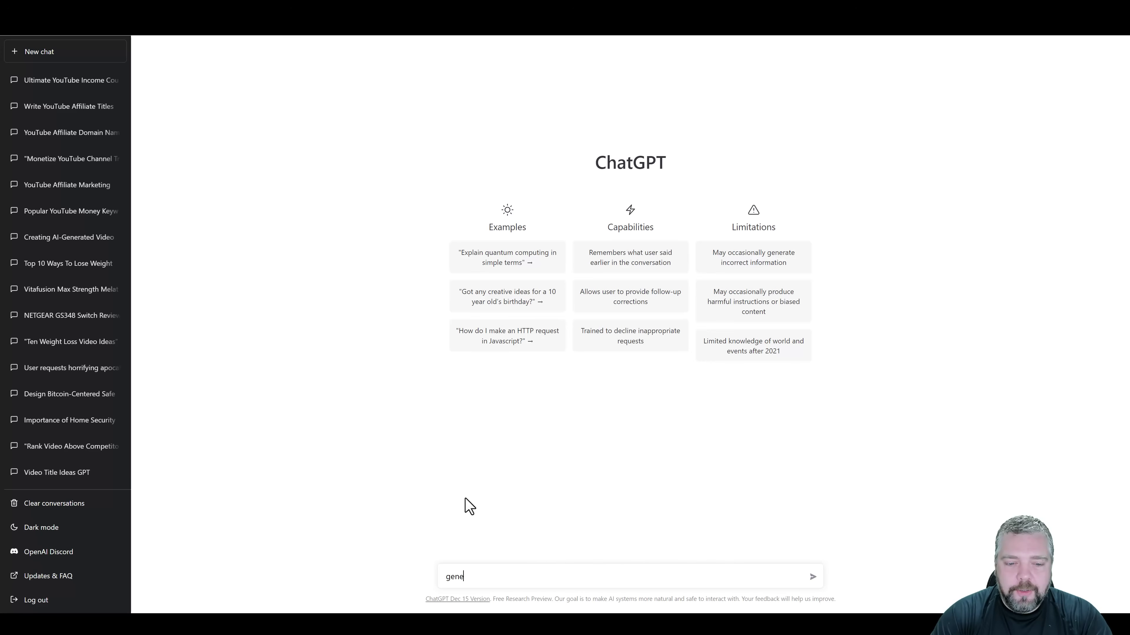
pyautogui.write('rate a title for a do')
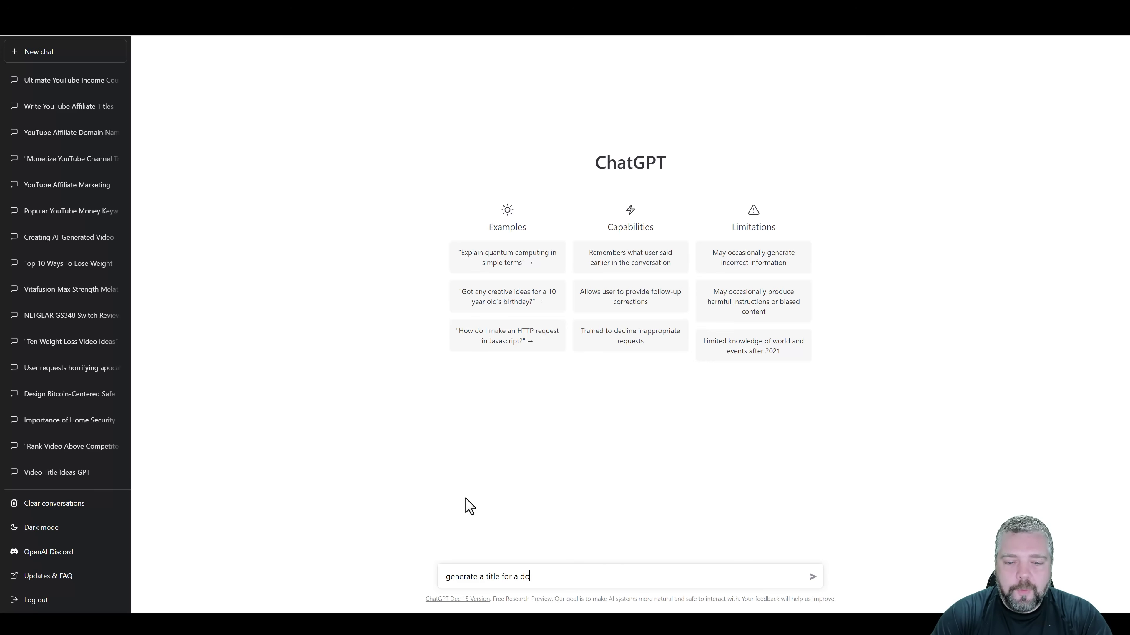
pyautogui.write('g training book')
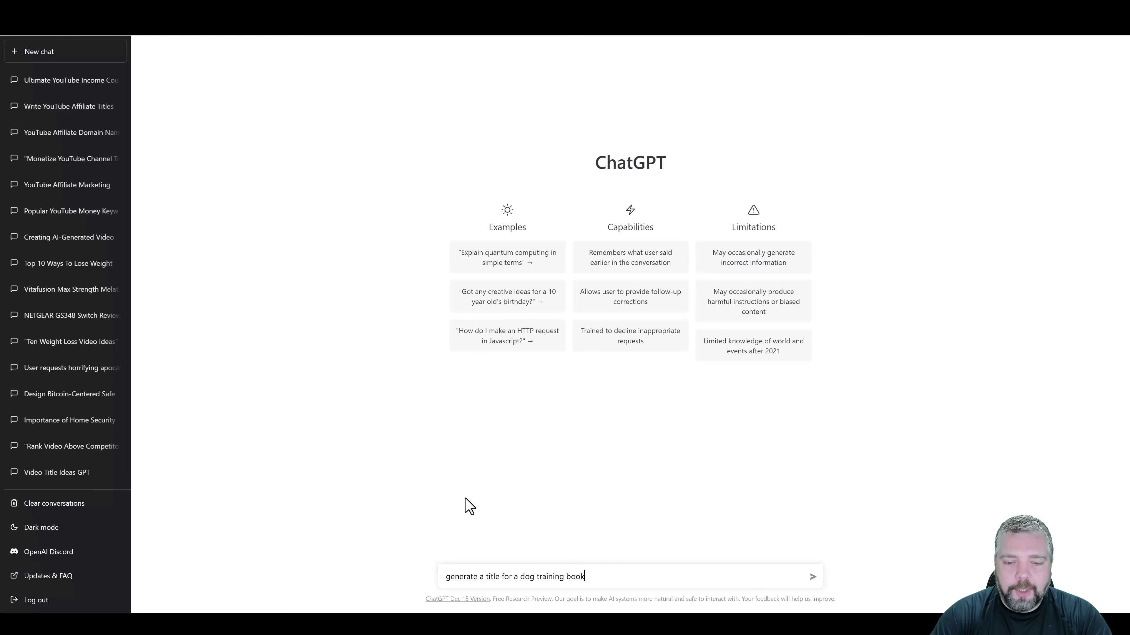
pyautogui.press('Return')
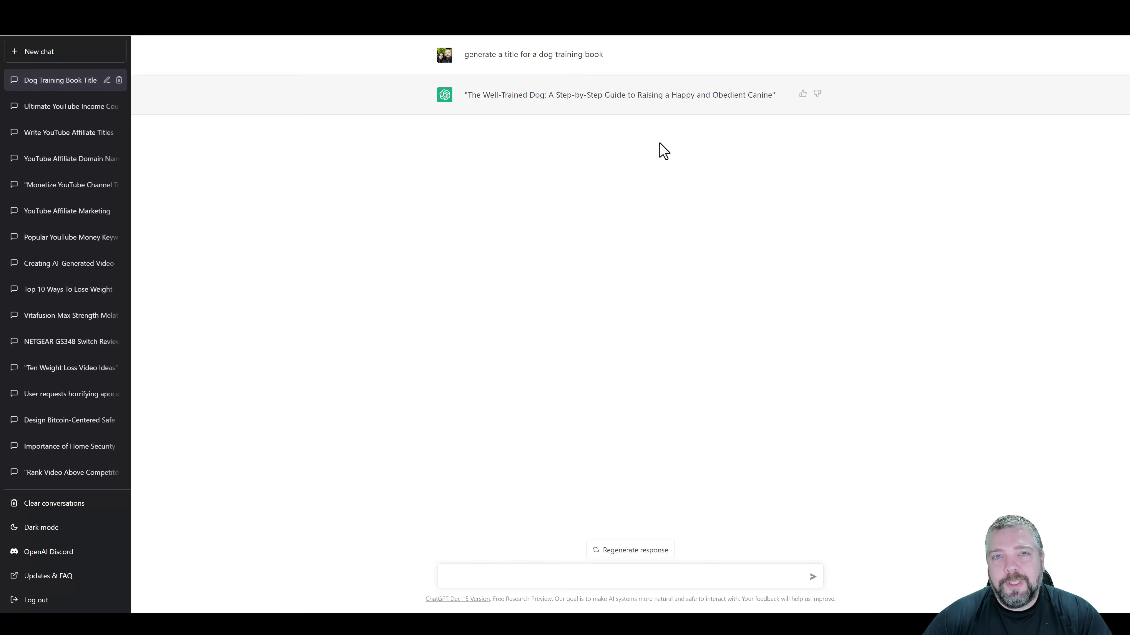
# - Request 10 more title ideas and copy the fourth suggested title
pyautogui.click(541, 572)
pyautogui.write('gi')
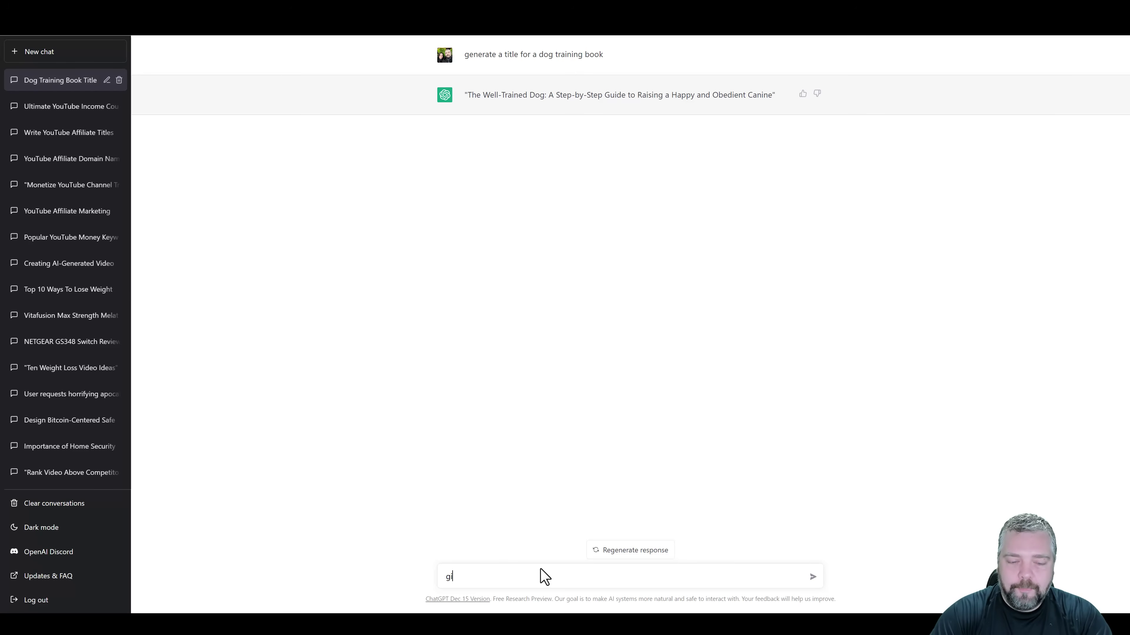
pyautogui.write('ve me 10 more')
pyautogui.press('Return')
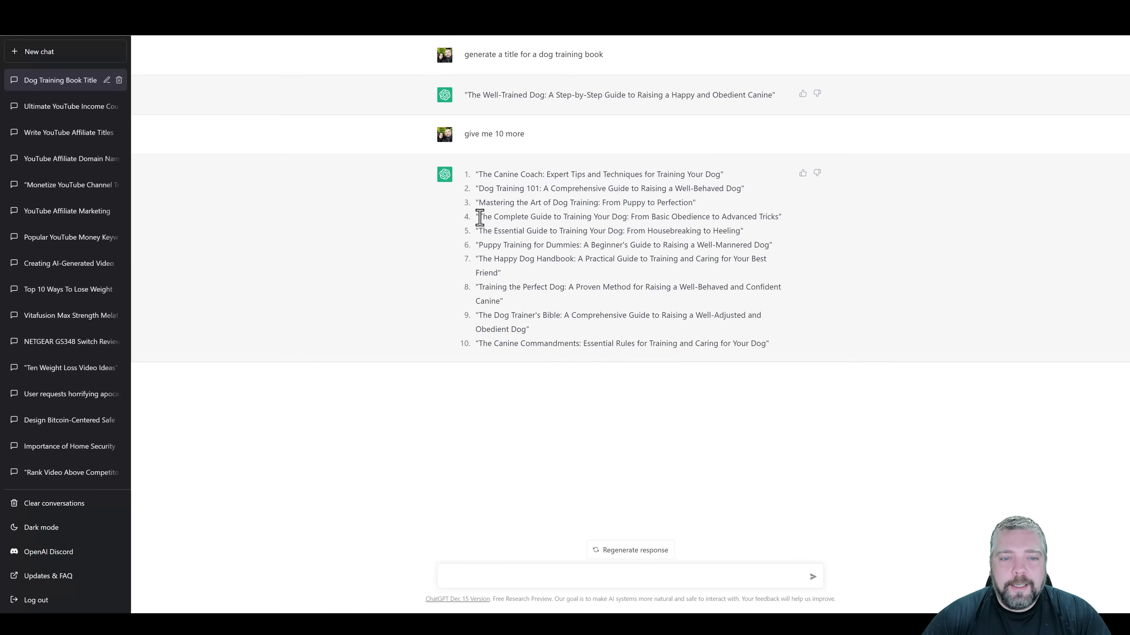
pyautogui.moveTo(478, 217); pyautogui.dragTo(781, 218)
pyautogui.rightClick(775, 218)
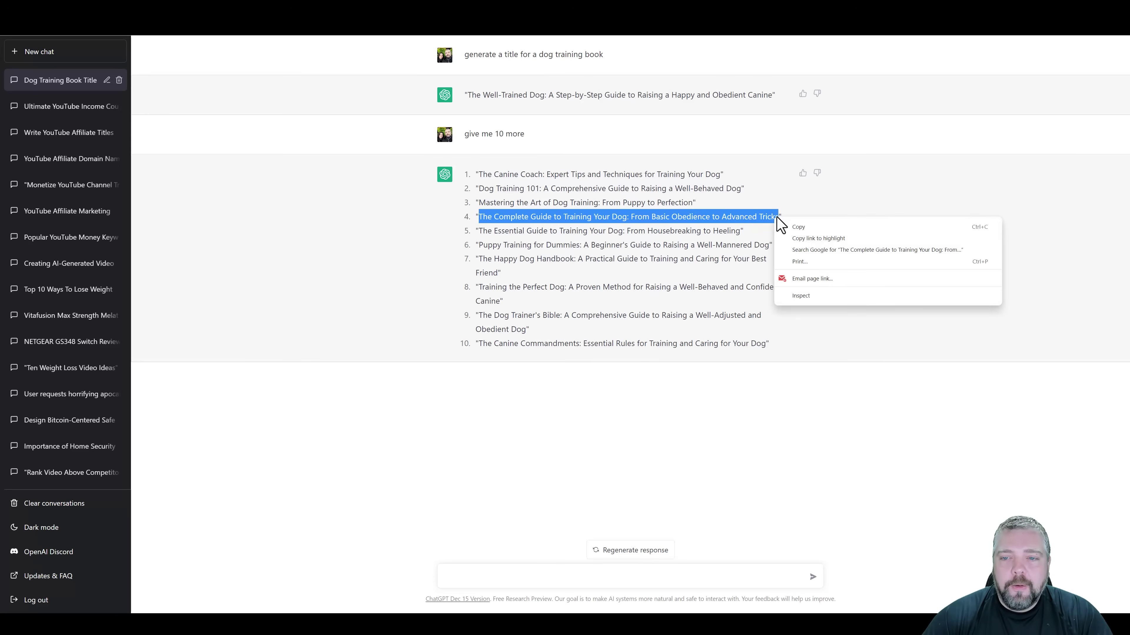
pyautogui.click(792, 228)
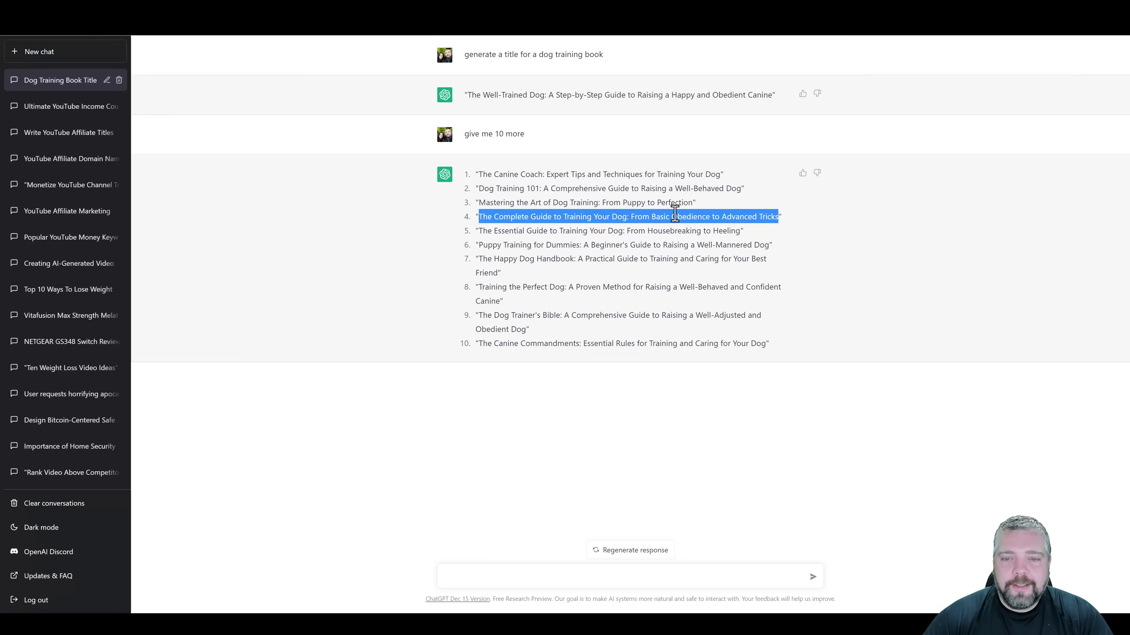
# - Have ChatGPT shorten that title and copy 'Training Your Dog: From Basic Obedience to Advanced Tricks'
pyautogui.click(511, 574)
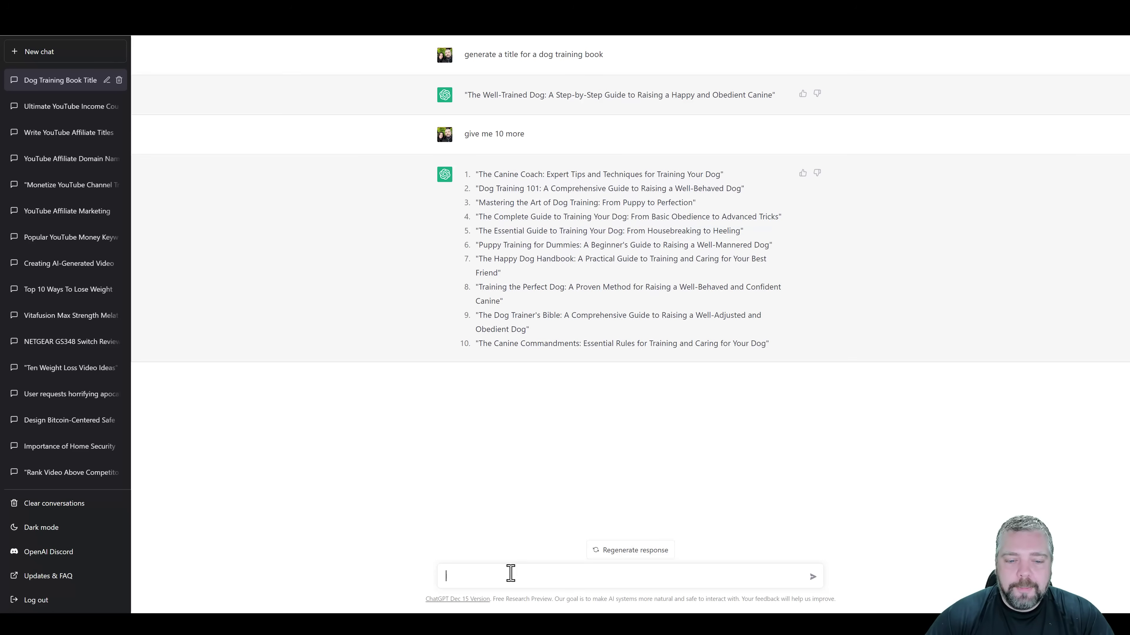
pyautogui.write('shorten')
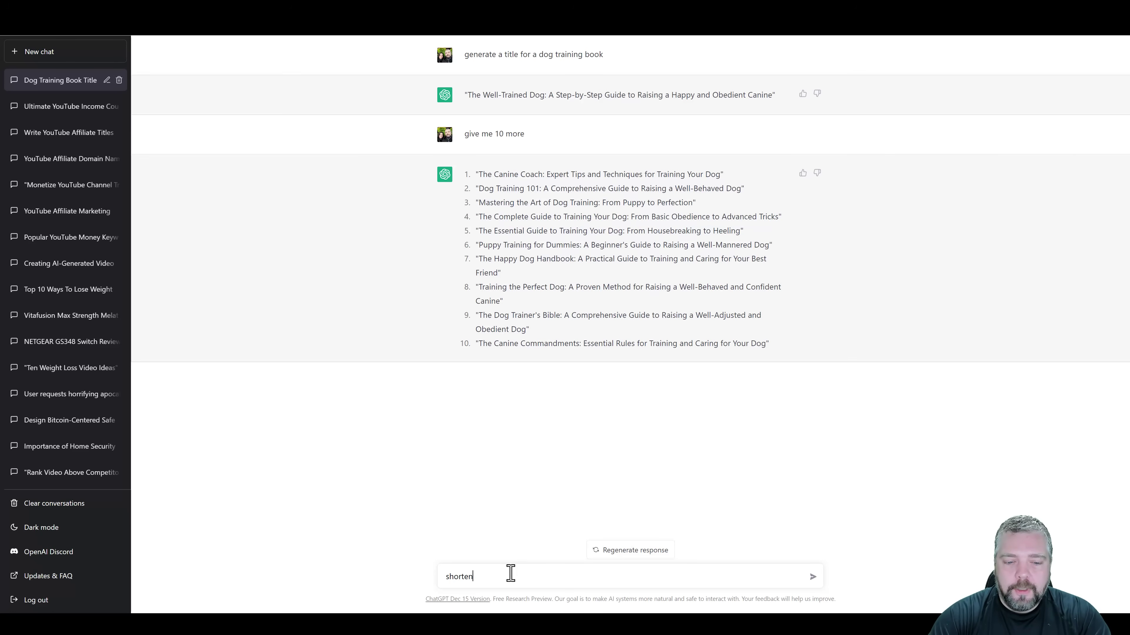
pyautogui.write(' this title')
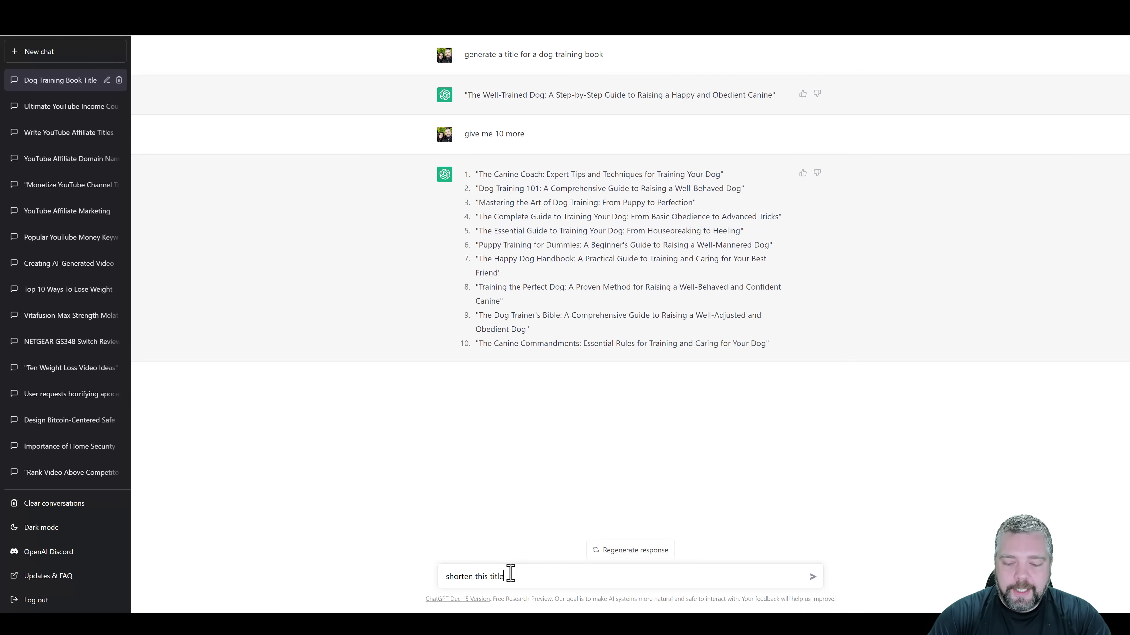
pyautogui.write(':')
pyautogui.hotkey('ctrl', 'v')
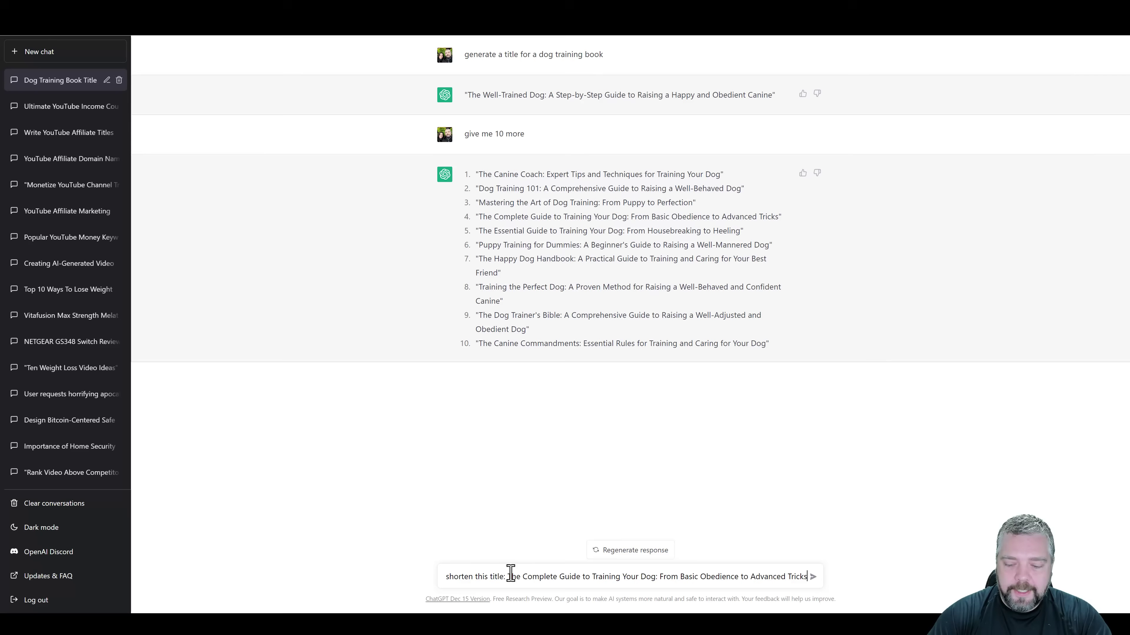
pyautogui.press('Return')
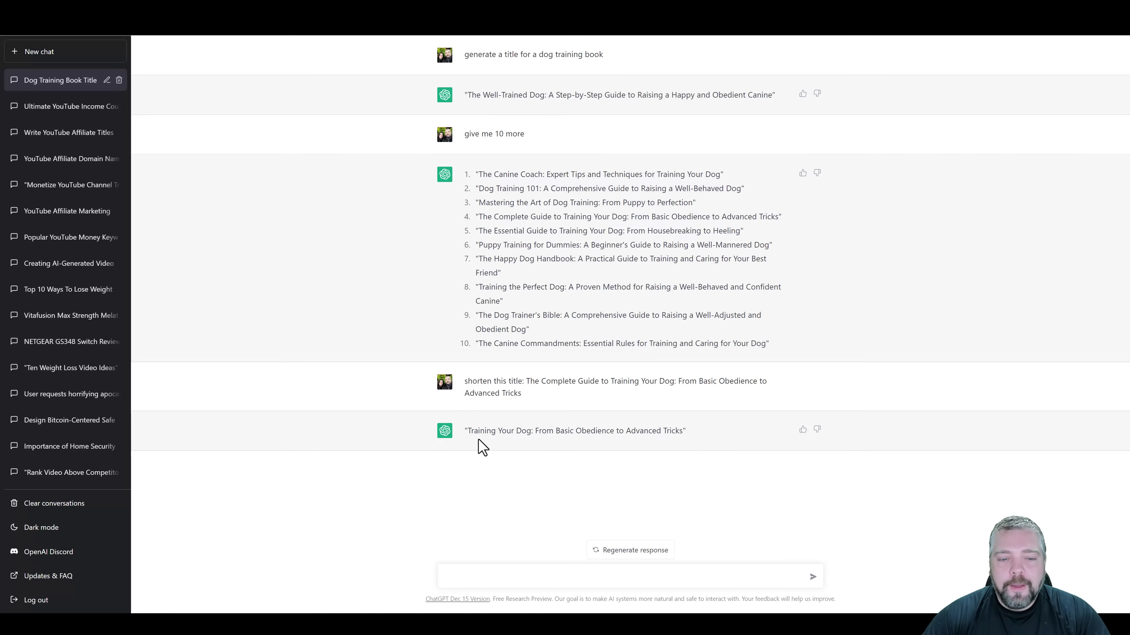
pyautogui.moveTo(467, 431); pyautogui.dragTo(675, 436)
pyautogui.rightClick(675, 436)
pyautogui.click(687, 456)
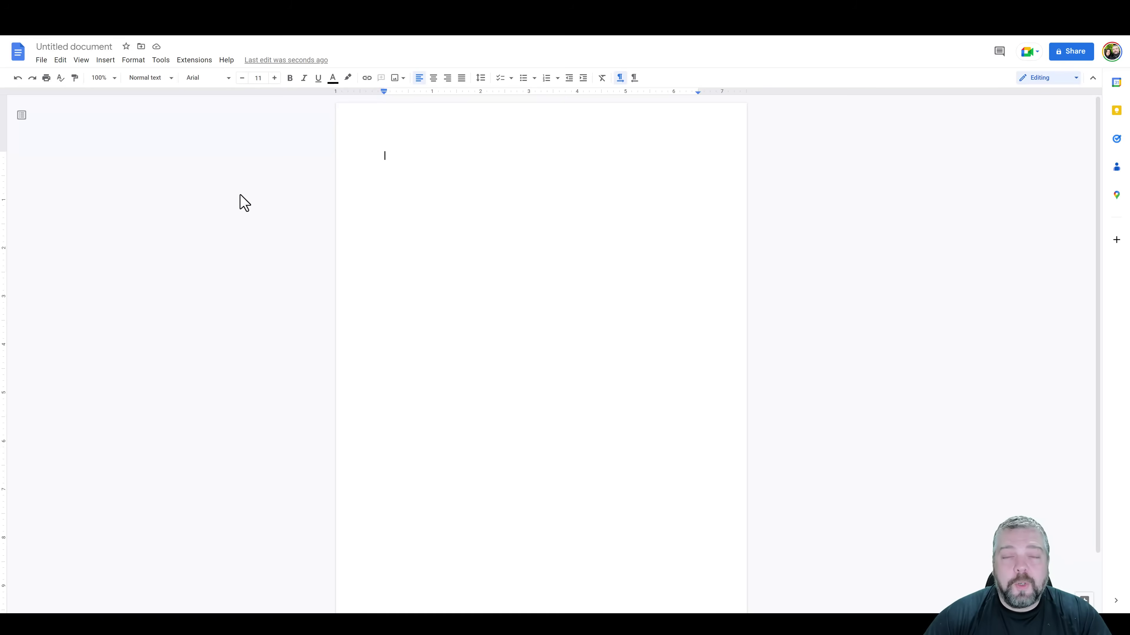
# - Paste the shortened title without formatting as the document's first line and start a new line
pyautogui.rightClick(400, 155)
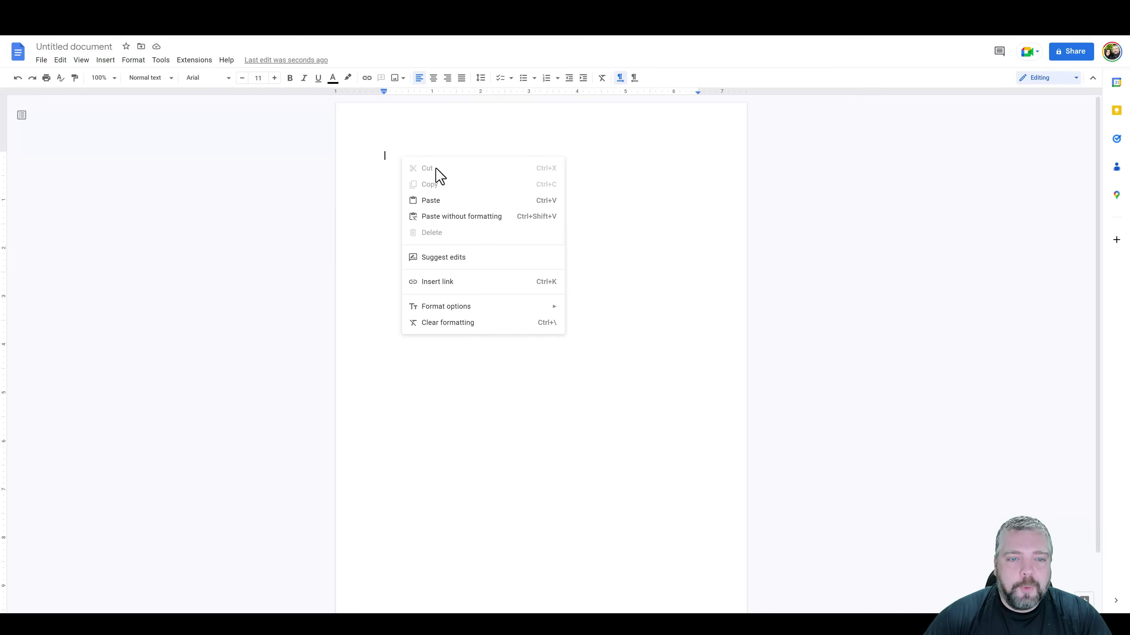
pyautogui.click(443, 216)
pyautogui.press('Return')
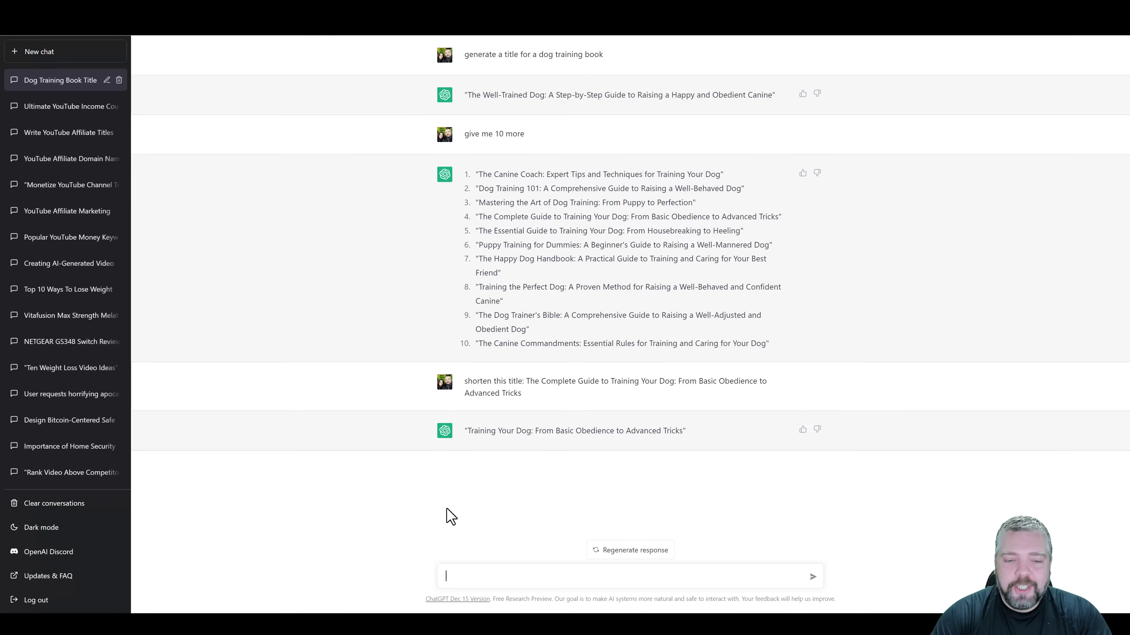
# - Ask ChatGPT to generate 10 chapters for the shortened title and copy the chapter list
pyautogui.write('generate ')
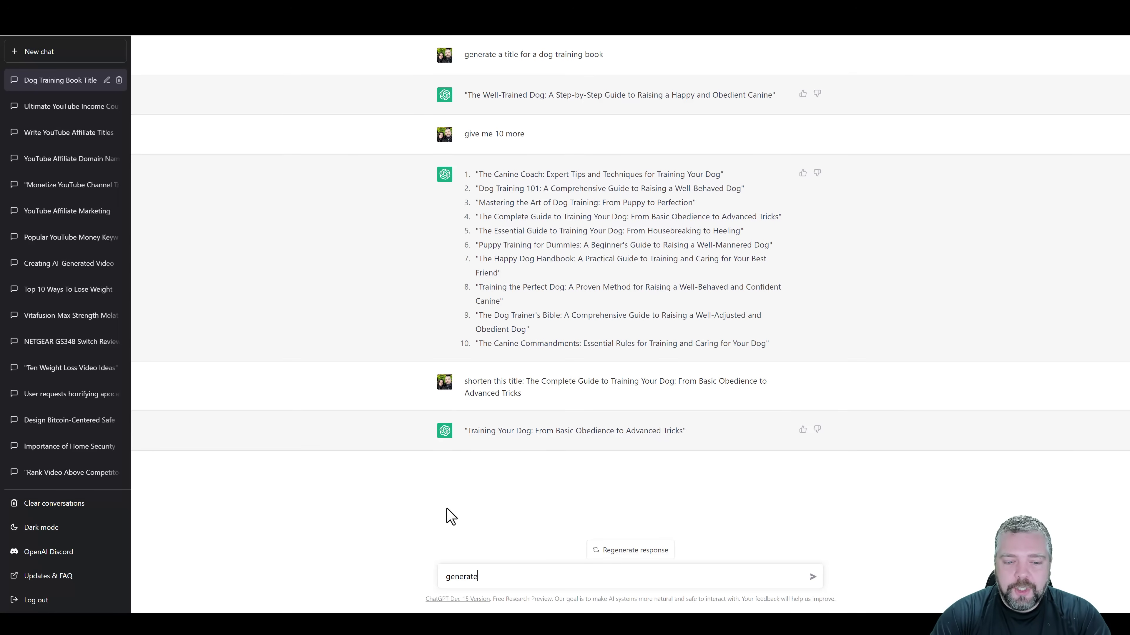
pyautogui.write('10 chapters for')
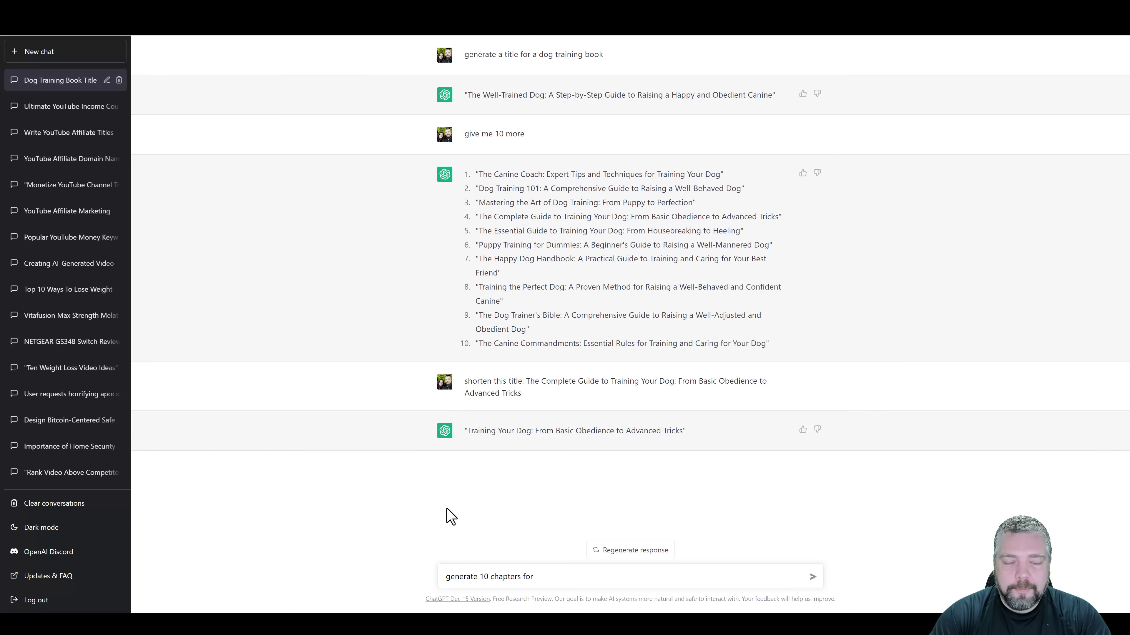
pyautogui.hotkey('ctrl', 'v')
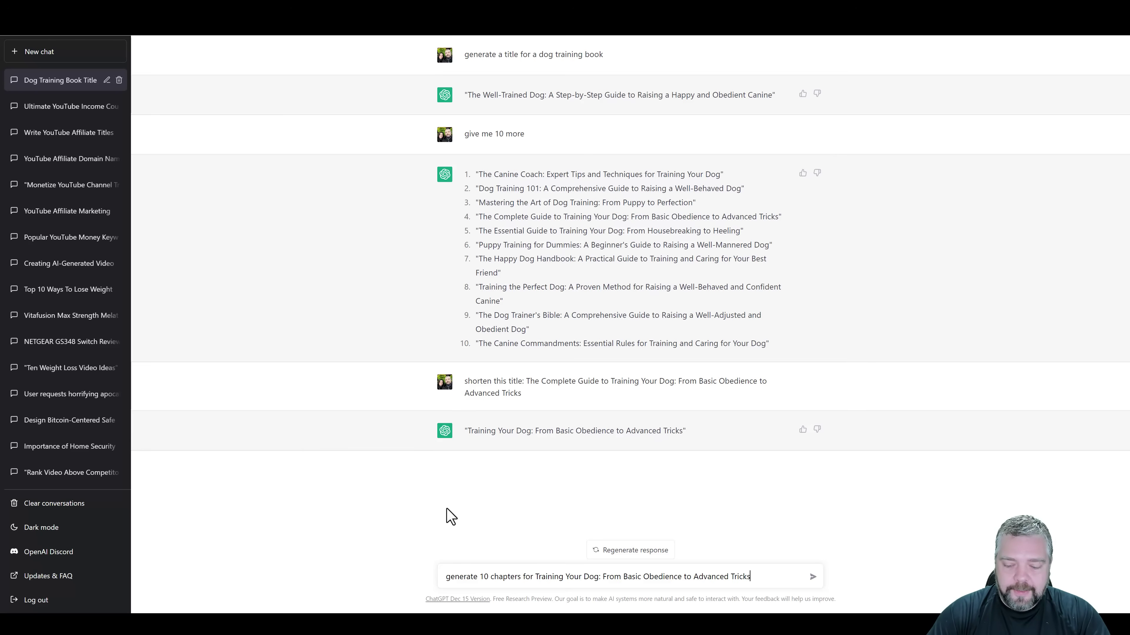
pyautogui.press('Return')
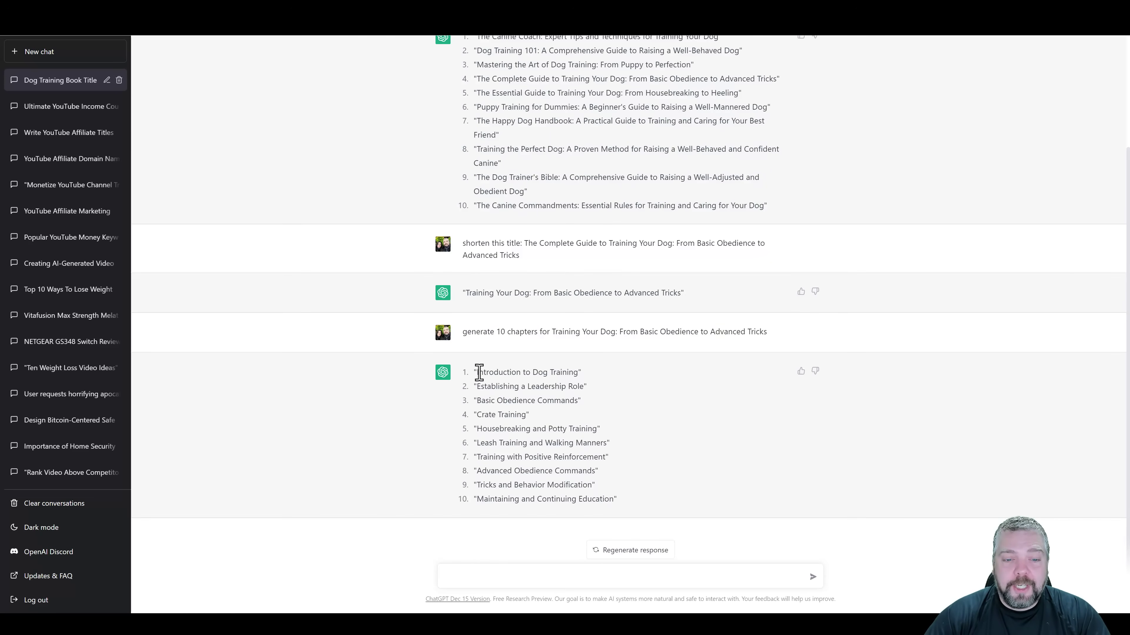
pyautogui.moveTo(479, 373)
pyautogui.mouseDown()
pyautogui.moveTo(570, 386)
pyautogui.moveTo(605, 472)
pyautogui.moveTo(558, 471)
pyautogui.moveTo(460, 361)
pyautogui.mouseUp()
pyautogui.click(611, 487)
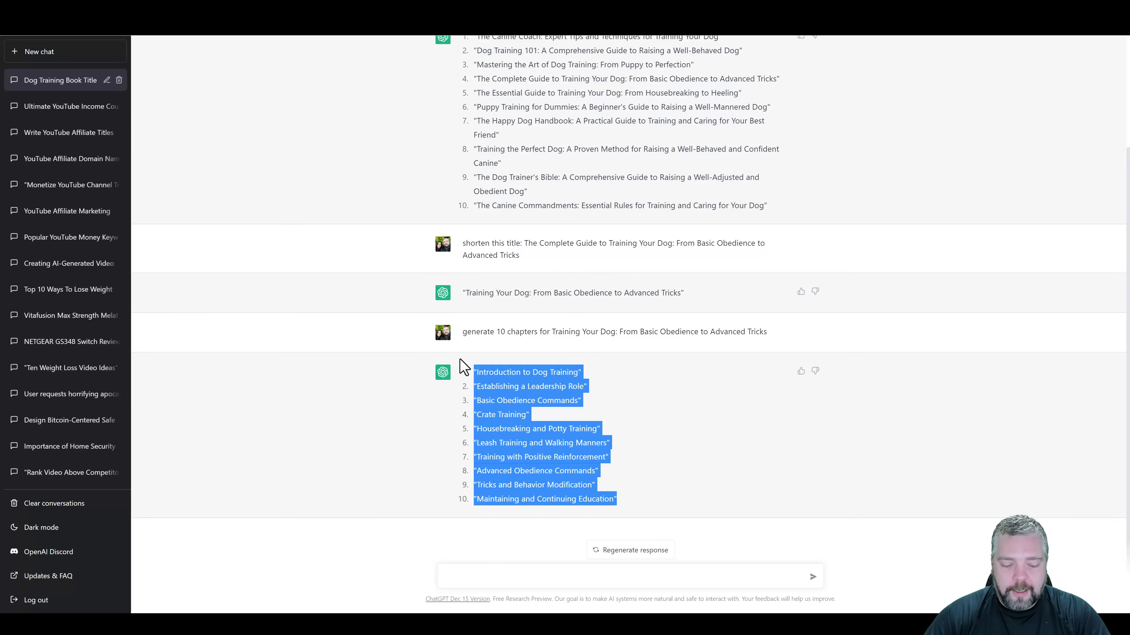
# - Paste the ten chapter titles below the book title in Google Docs, then return to ChatGPT
pyautogui.hotkey('ctrl', 'Tab')
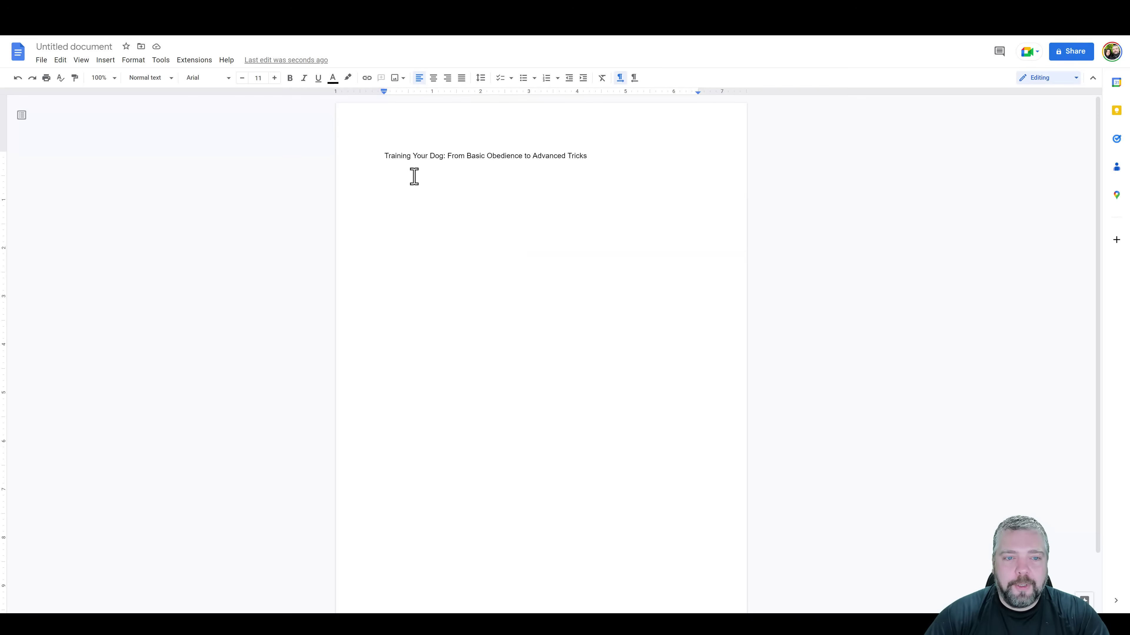
pyautogui.rightClick(414, 177)
pyautogui.click(474, 218)
pyautogui.press('Return')
pyautogui.press('Return')
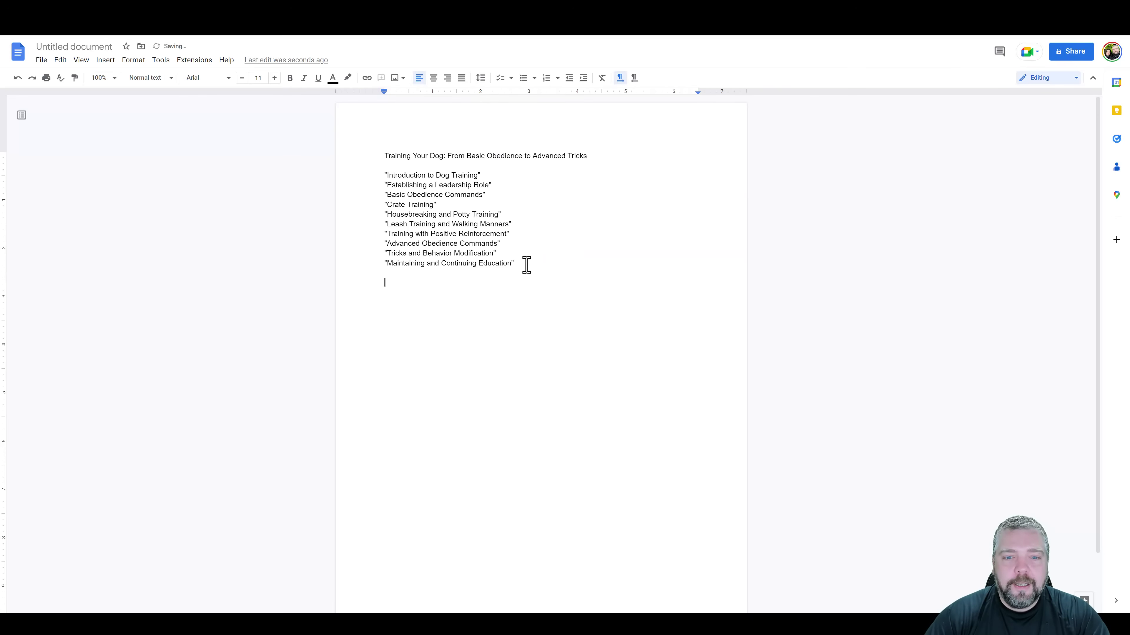
pyautogui.click(528, 262)
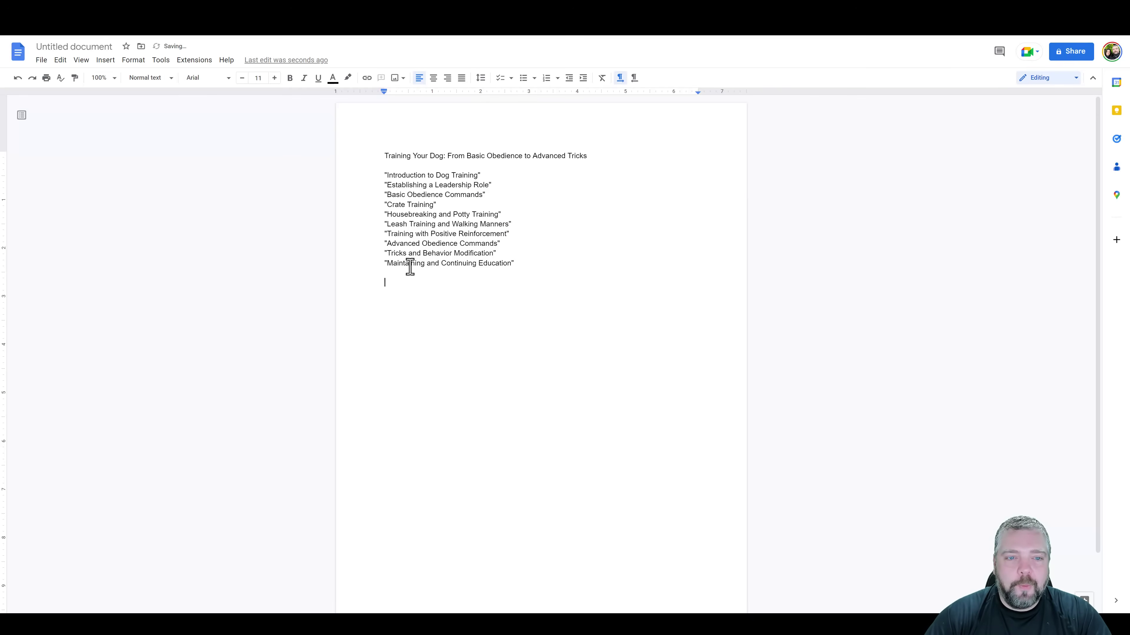
pyautogui.hotkey('ctrl', 'Tab')
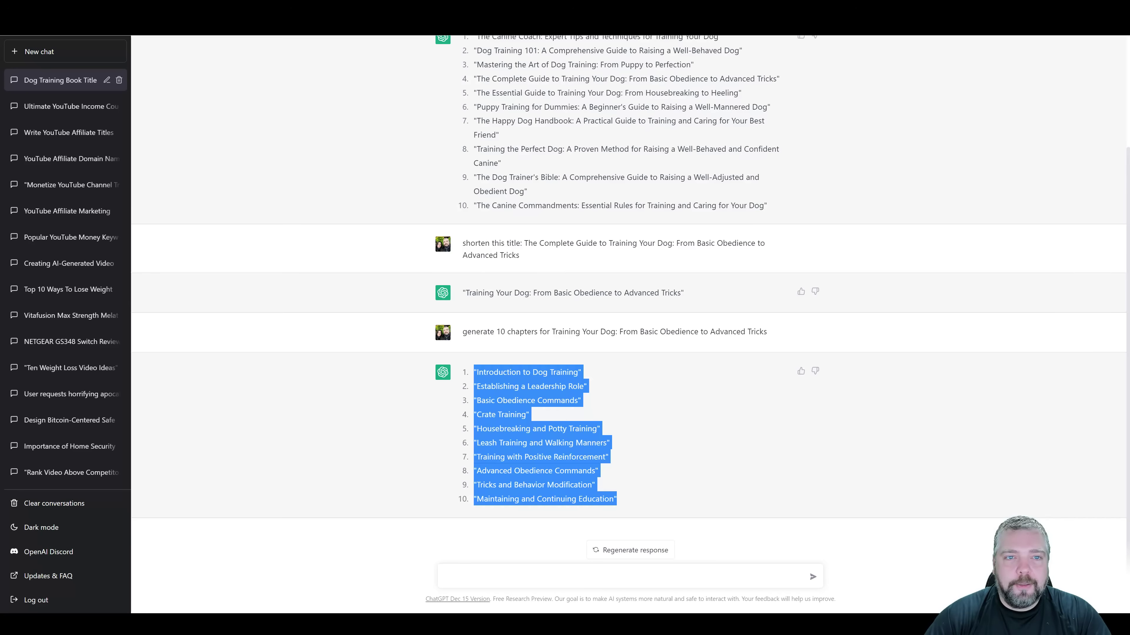
# - Request a full chapter on 'Introduction to Dog Training' using the copied chapter title
pyautogui.click(639, 428)
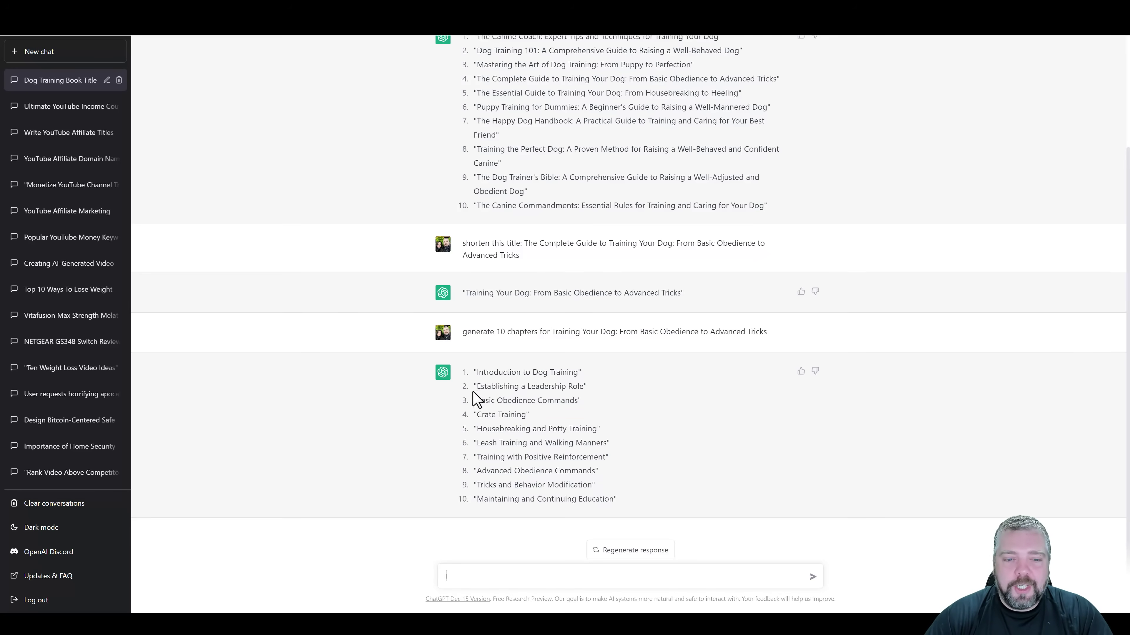
pyautogui.moveTo(478, 375); pyautogui.dragTo(577, 375)
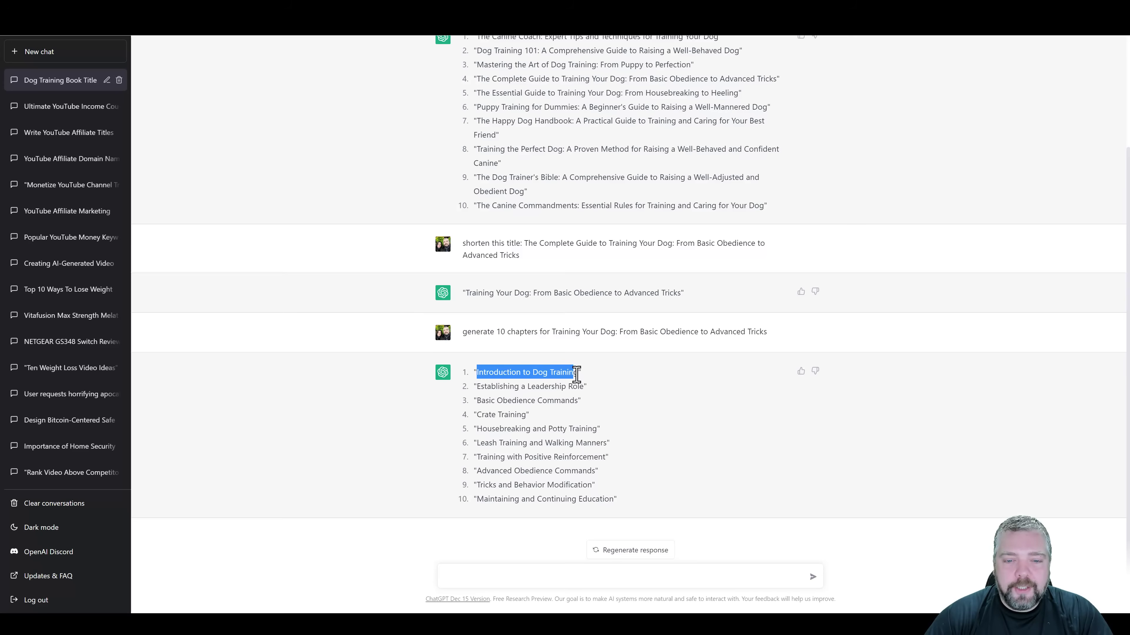
pyautogui.click(479, 573)
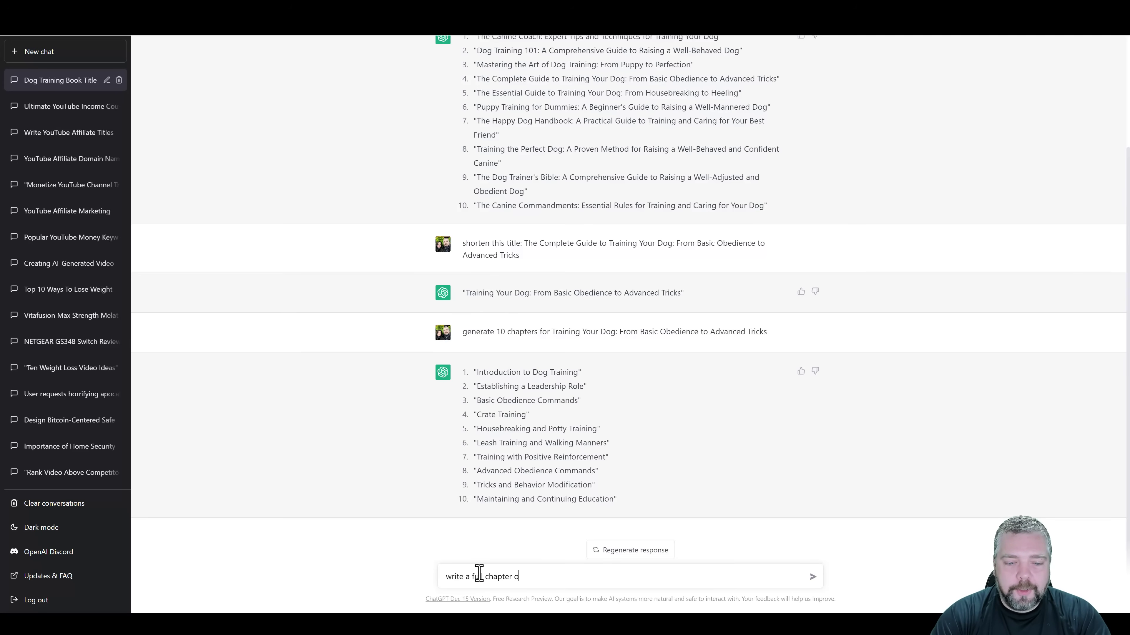
pyautogui.write('write a full chapter on')
pyautogui.hotkey('ctrl', 'v')
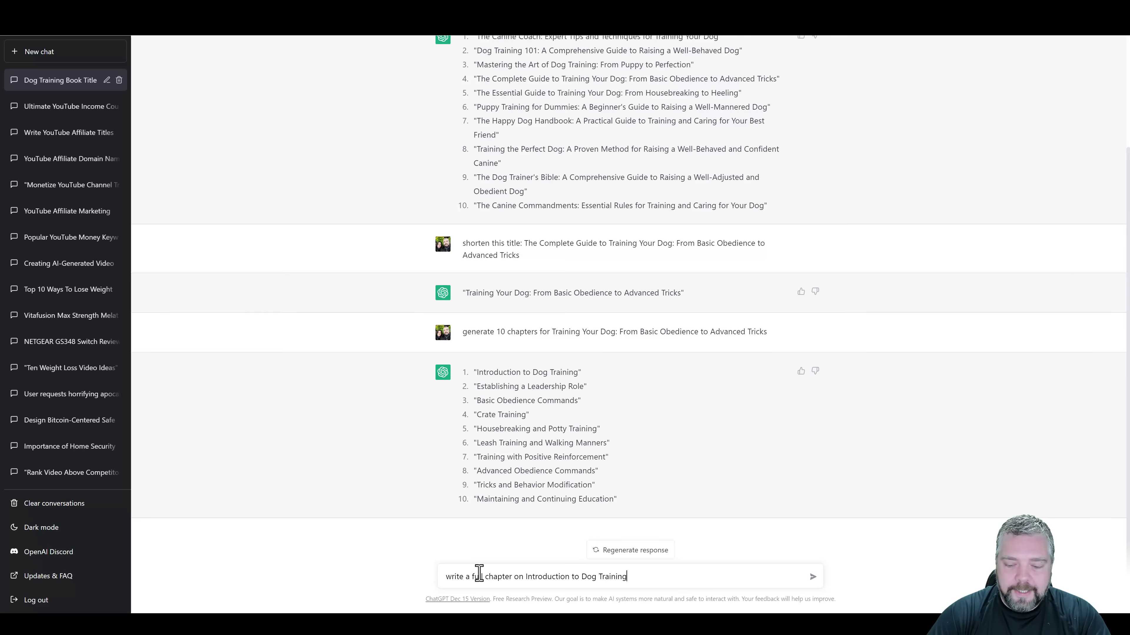
pyautogui.press('Return')
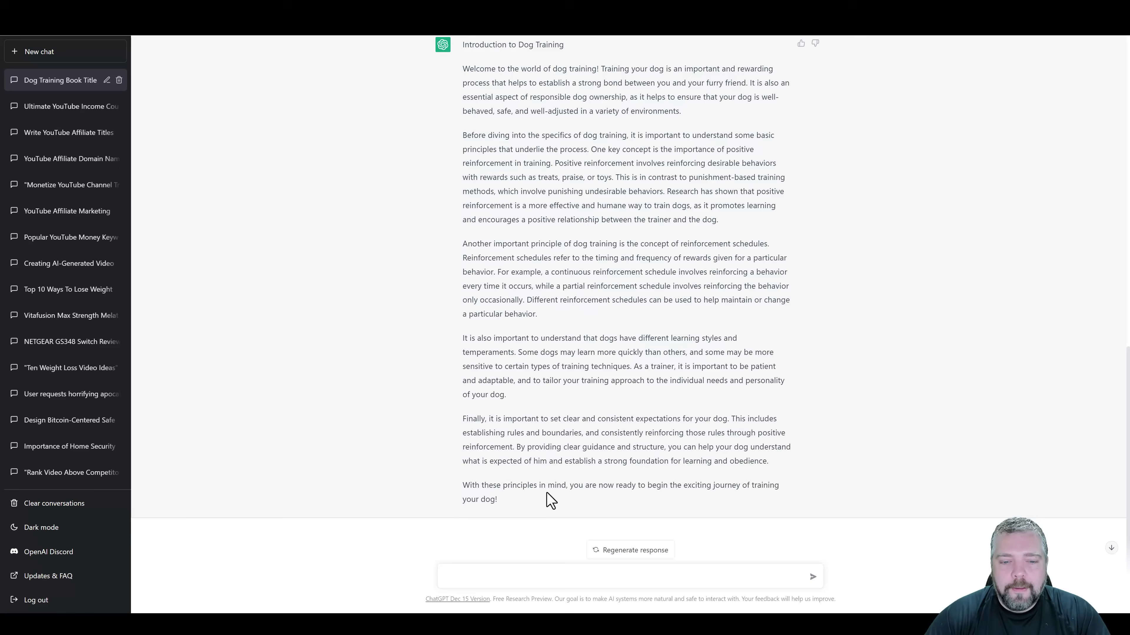
# - Ask for a longer, more detailed rewrite of the chapter in a friendly tone
pyautogui.scroll(3, 550, 499)
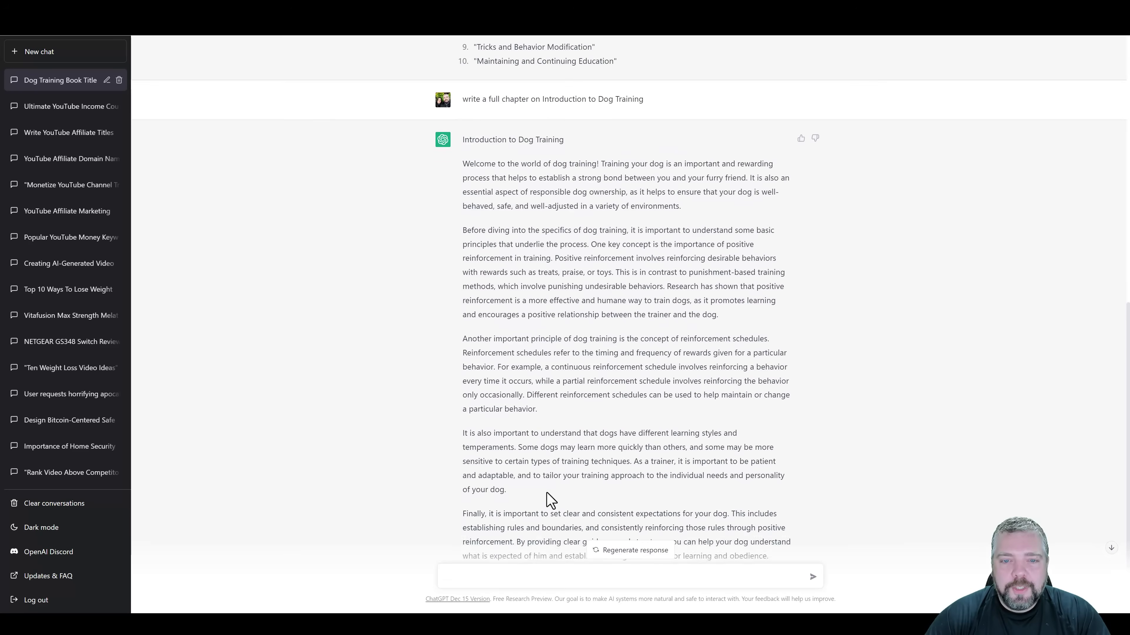
pyautogui.scroll(-2, 511, 200)
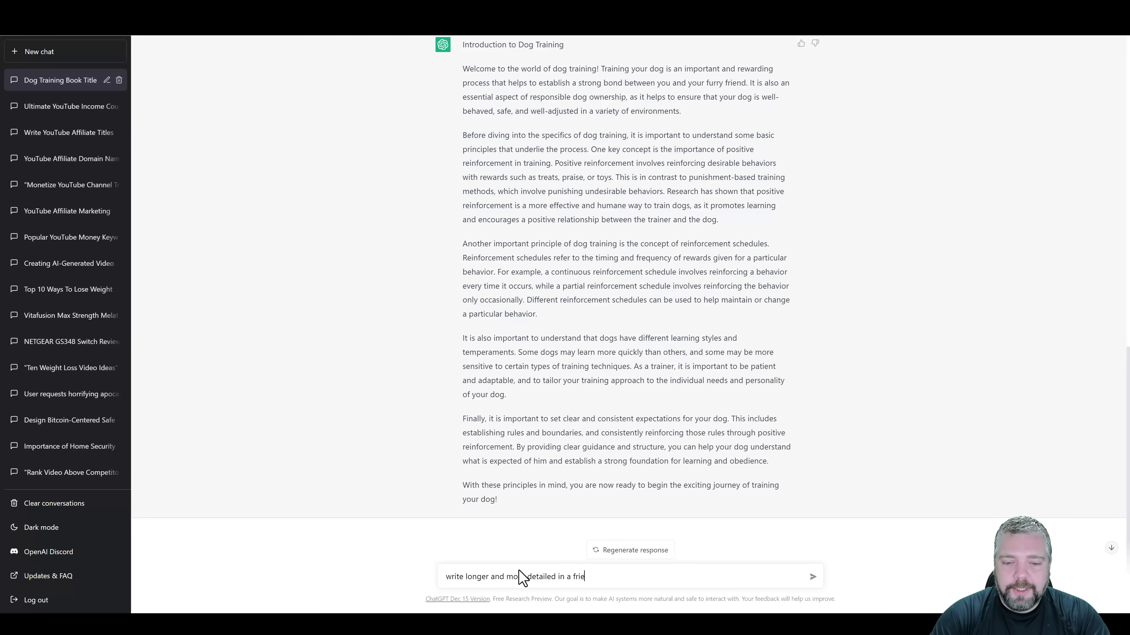
pyautogui.press('Return')
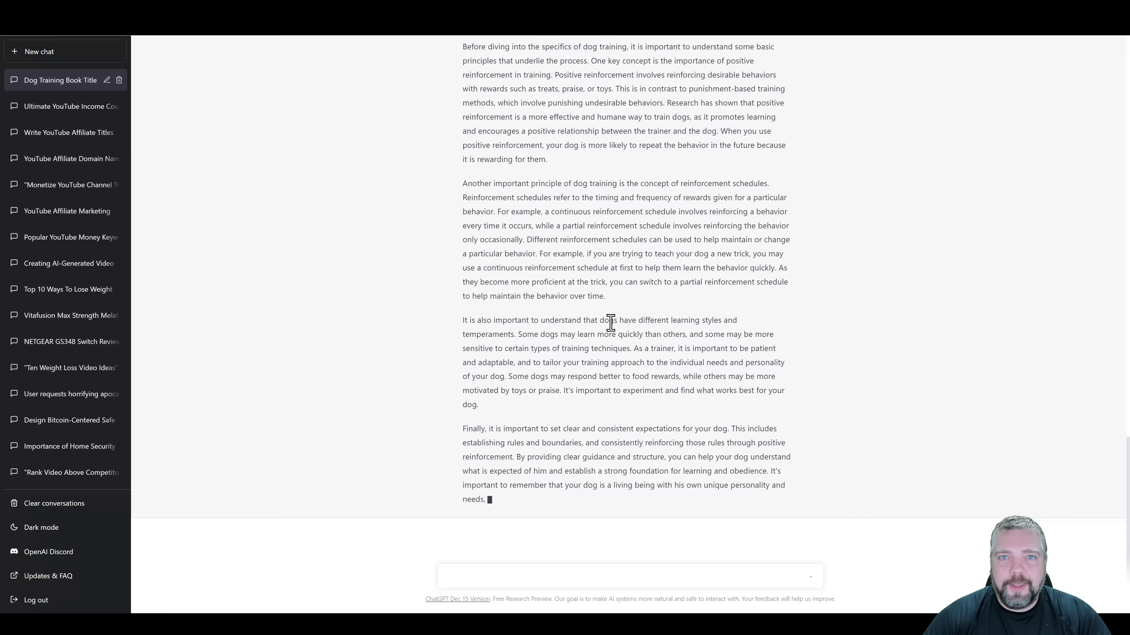
pyautogui.scroll(5, 608, 319)
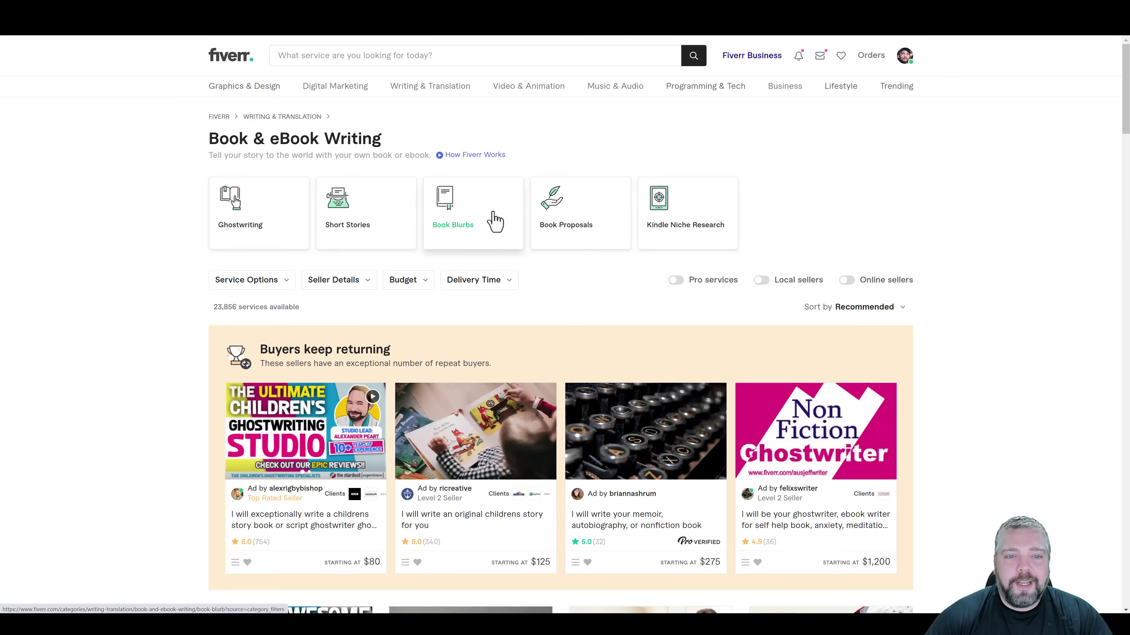
pyautogui.scroll(-4, 283, 306)
pyautogui.scroll(-2, 290, 333)
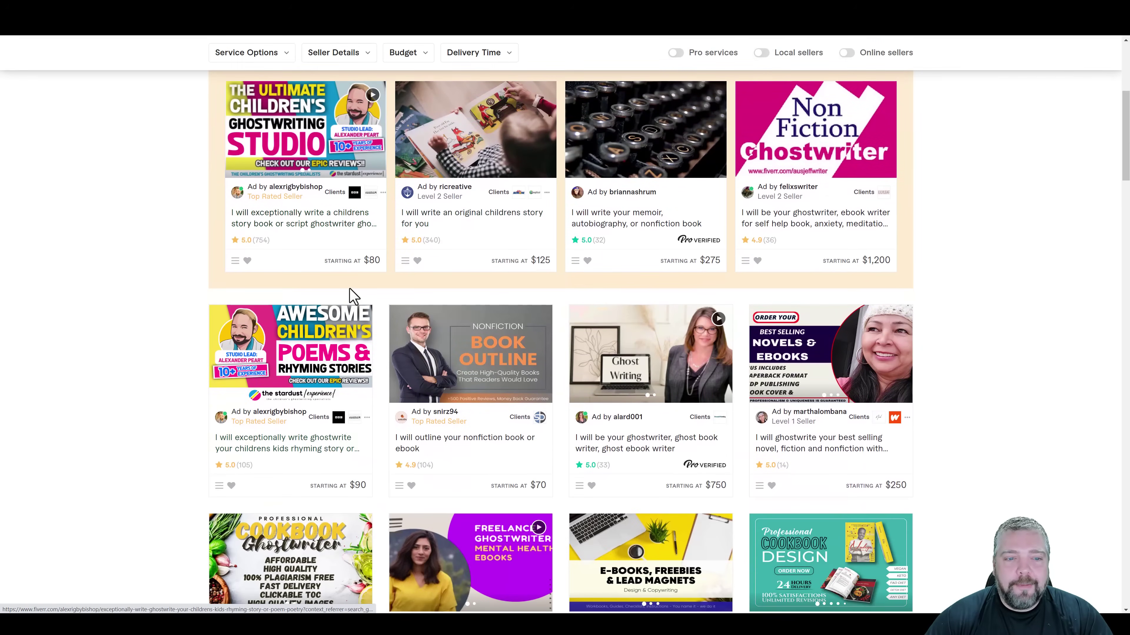
pyautogui.scroll(-5, 558, 361)
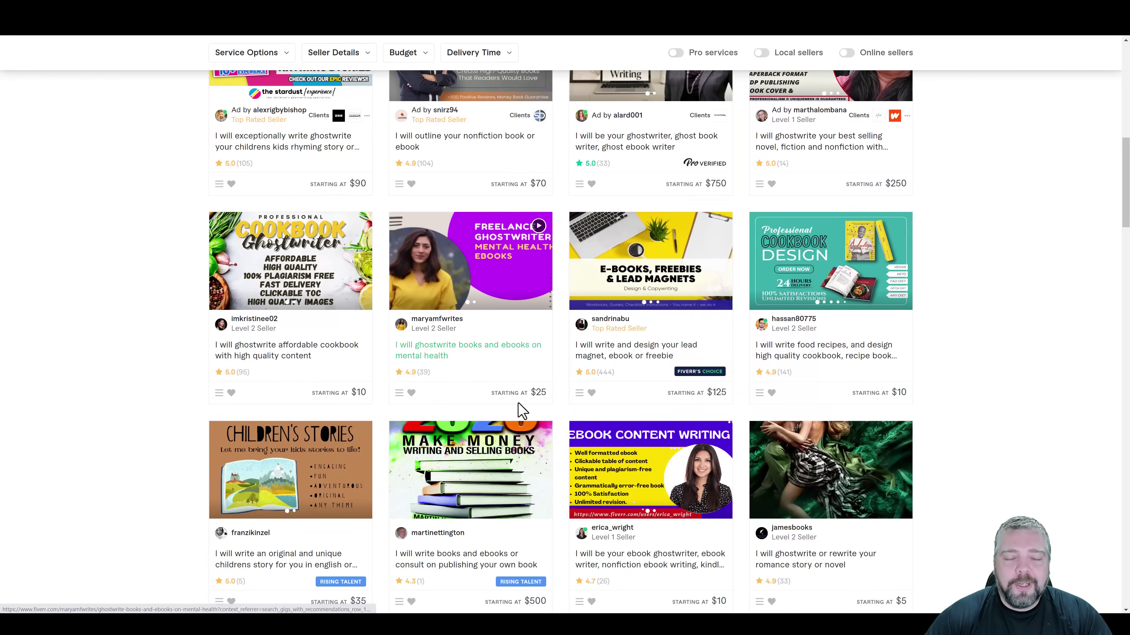
pyautogui.scroll(5, 518, 410)
pyautogui.scroll(4, 521, 409)
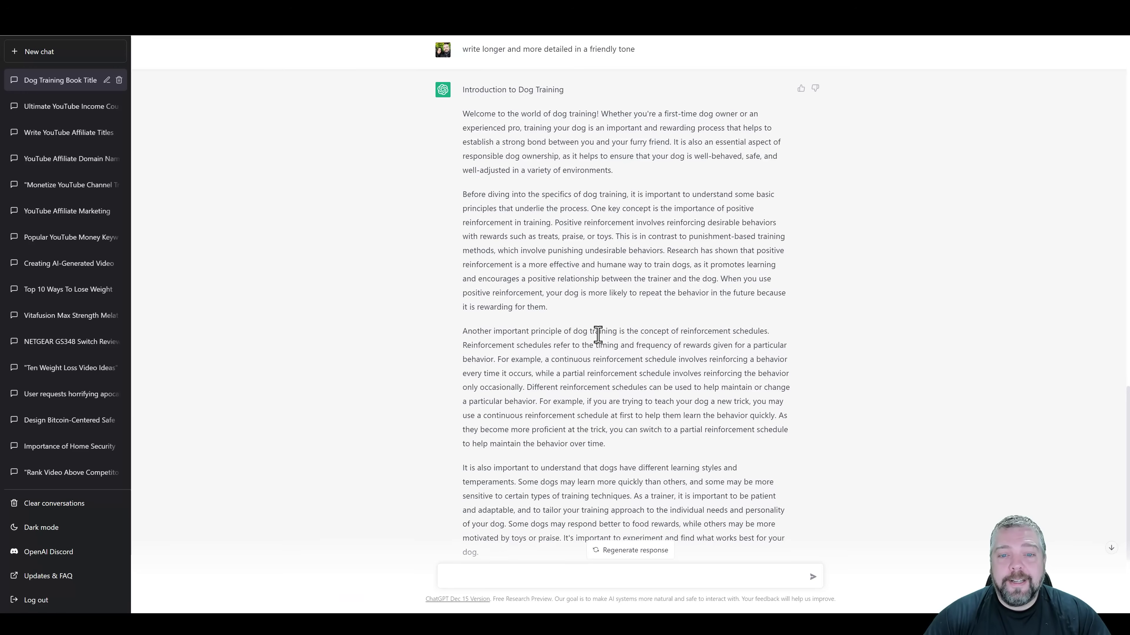
# - Select the friendly Introduction chapter from 'Welcome' through 'great things together!' and copy it
pyautogui.scroll(-2, 609, 318)
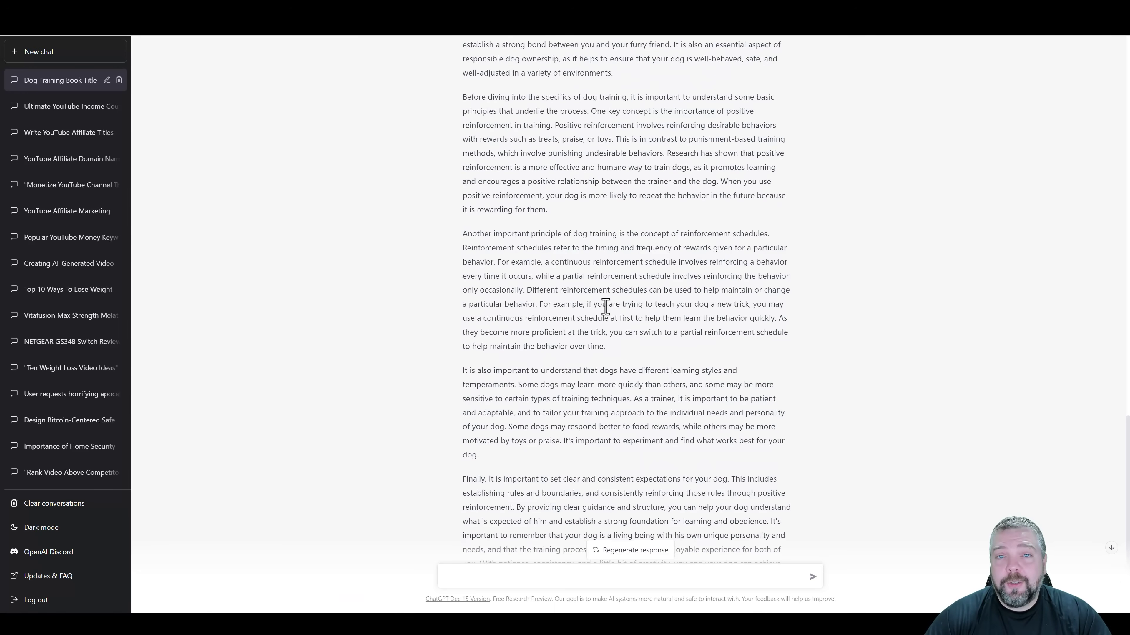
pyautogui.scroll(-1, 601, 309)
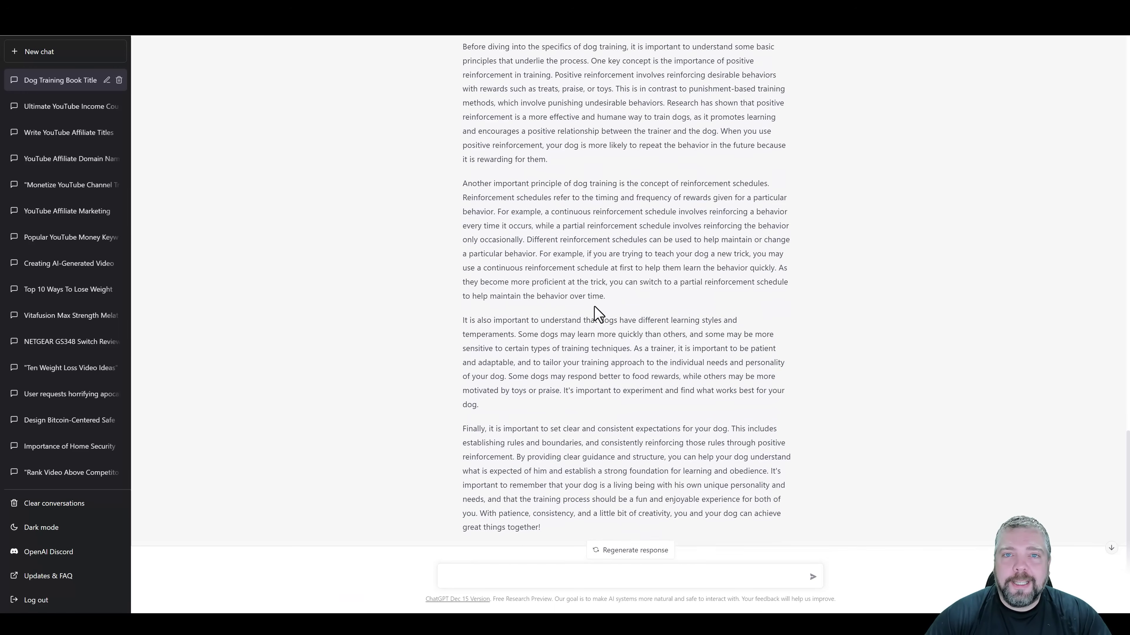
pyautogui.scroll(-1, 584, 353)
pyautogui.scroll(5, 593, 360)
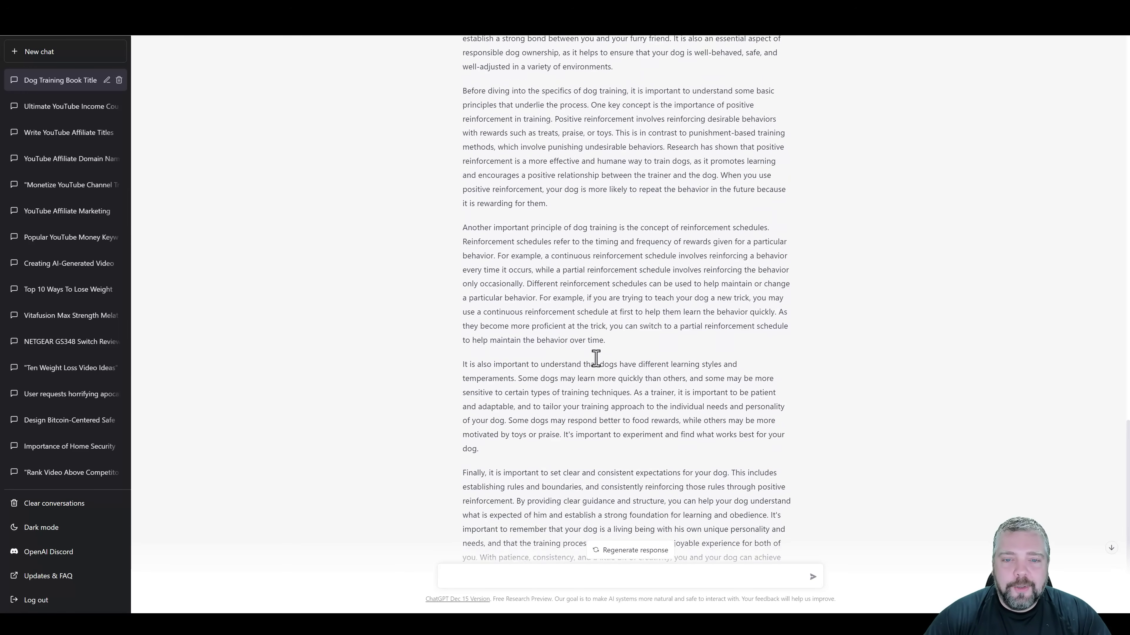
pyautogui.scroll(-5, 537, 347)
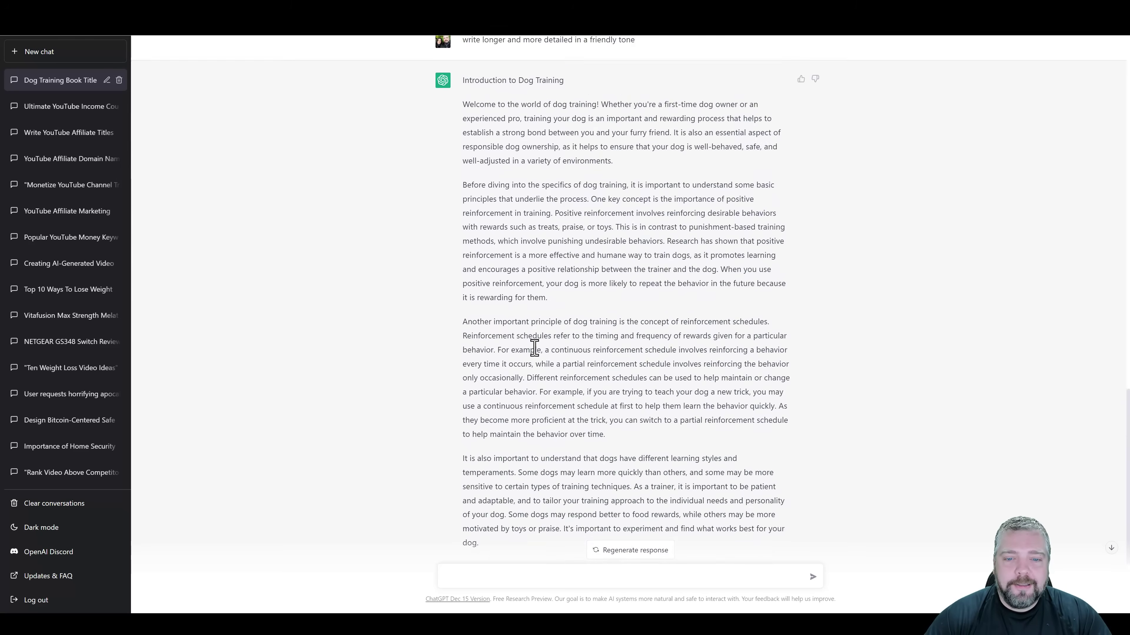
pyautogui.scroll(4, 535, 345)
pyautogui.moveTo(462, 140); pyautogui.dragTo(567, 505)
pyautogui.hotkey('ctrl', 'c')
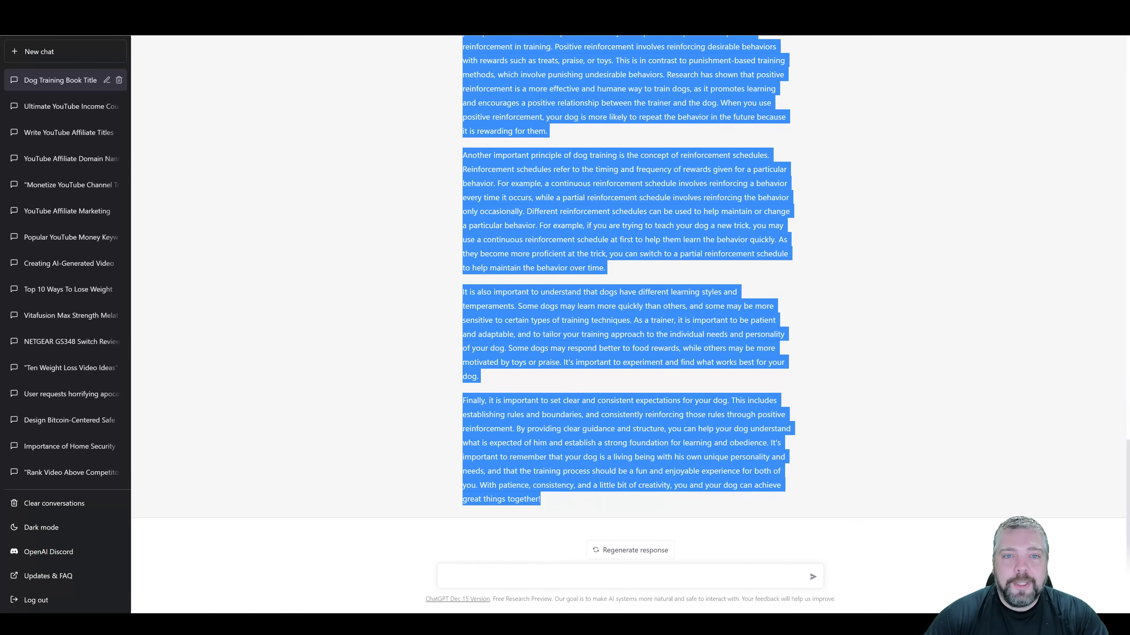
# - Paste the Introduction chapter text below the chapter list in the ebook document
pyautogui.hotkey('ctrl', 'Tab')
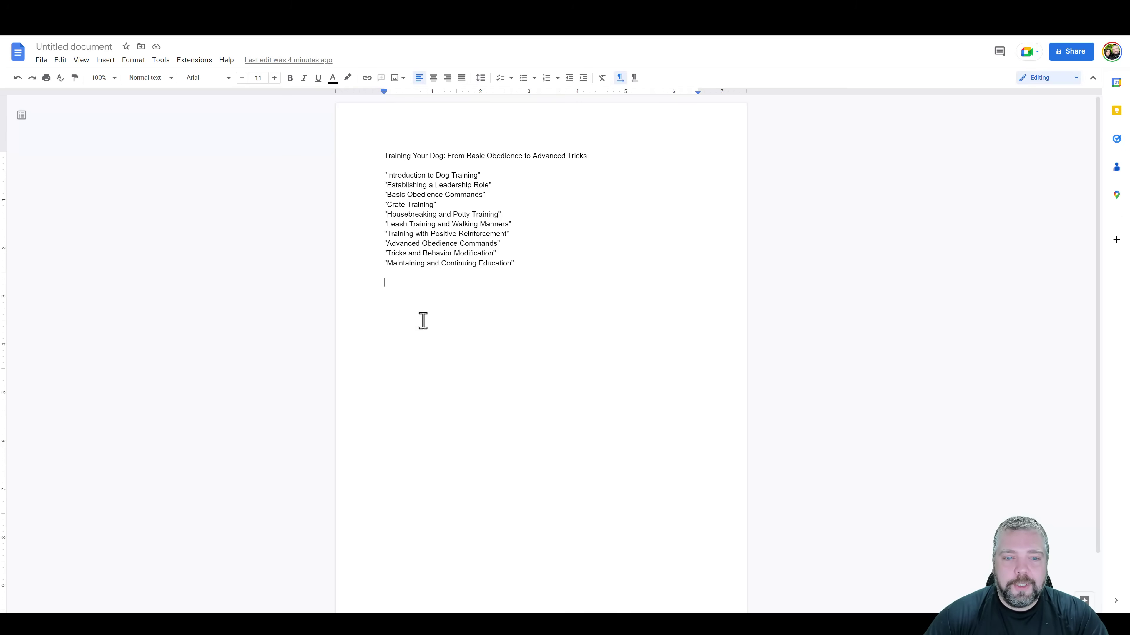
pyautogui.rightClick(407, 293)
pyautogui.click(441, 344)
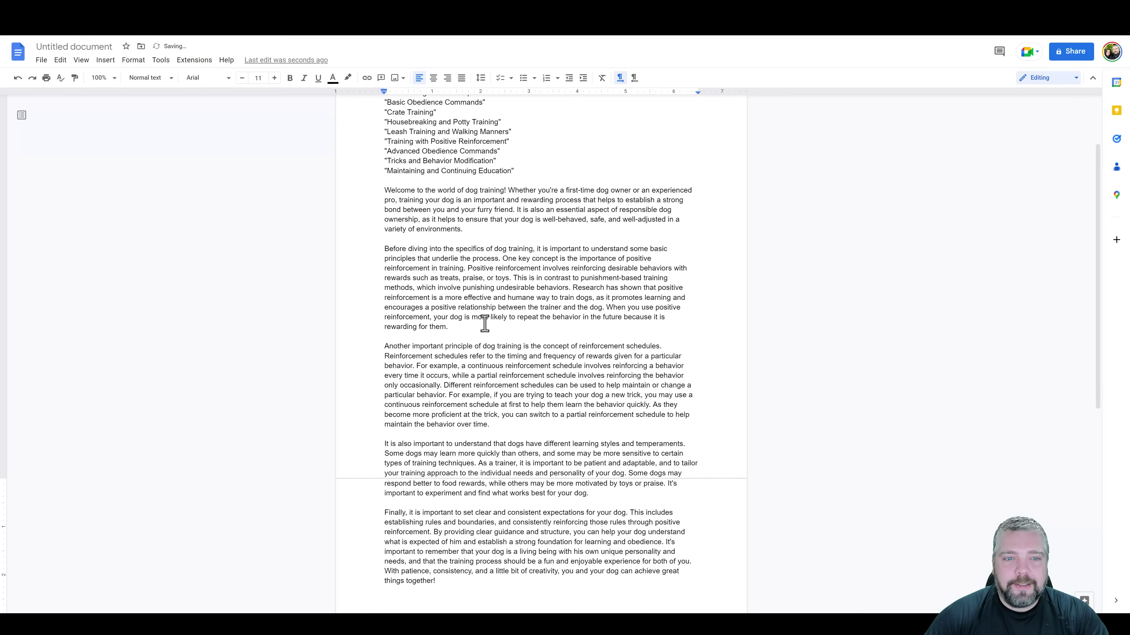
# - Insert a bold 'Introduction to Dog Training' heading above the chapter text
pyautogui.scroll(2, 485, 284)
pyautogui.moveTo(478, 175); pyautogui.dragTo(390, 175)
pyautogui.hotkey('ctrl', 'c')
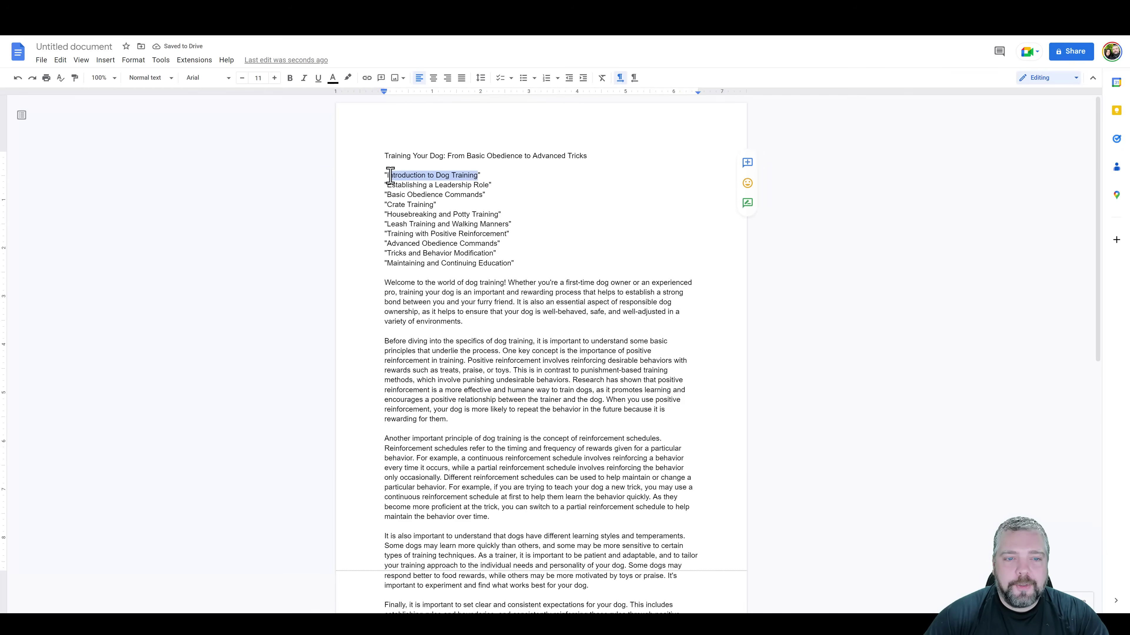
pyautogui.click(386, 281)
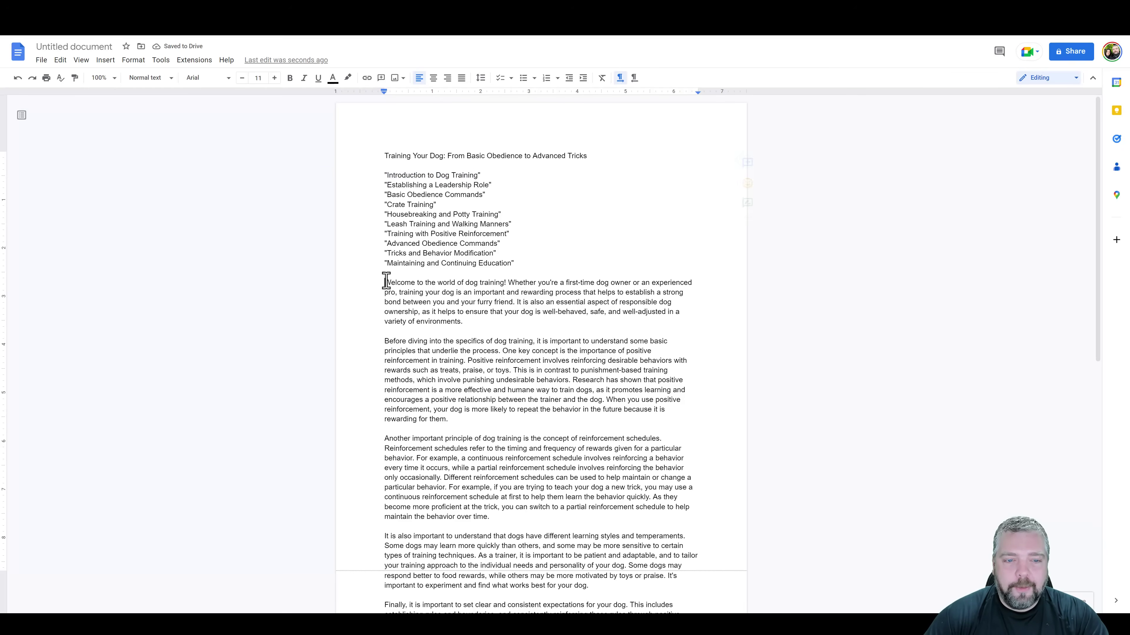
pyautogui.press('Return')
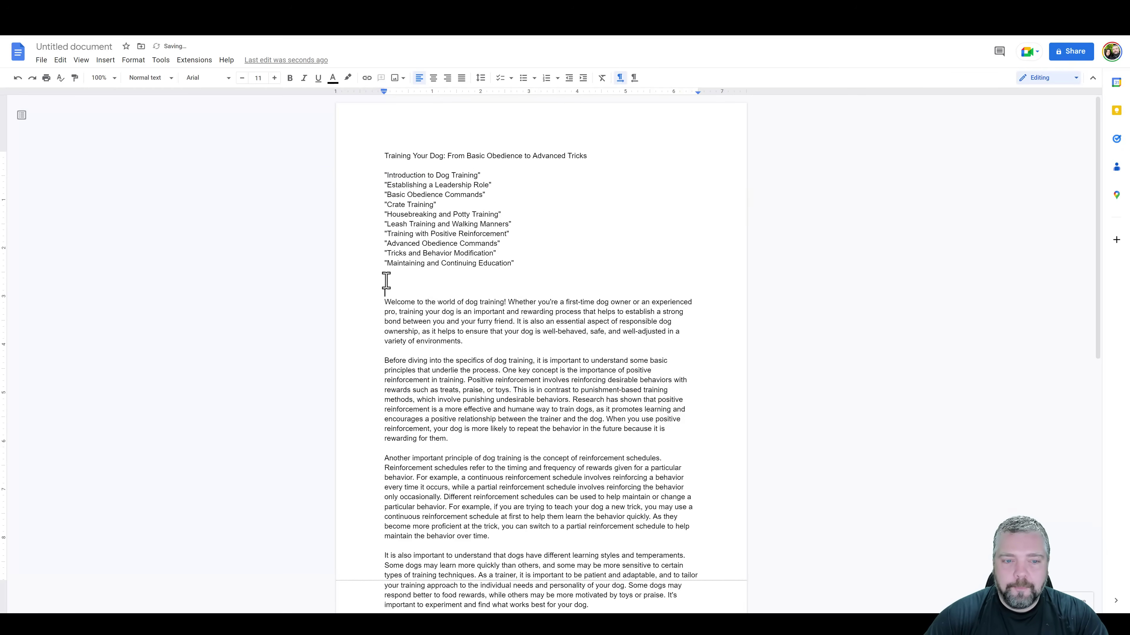
pyautogui.hotkey('ctrl', 'v')
pyautogui.moveTo(481, 283); pyautogui.dragTo(370, 283)
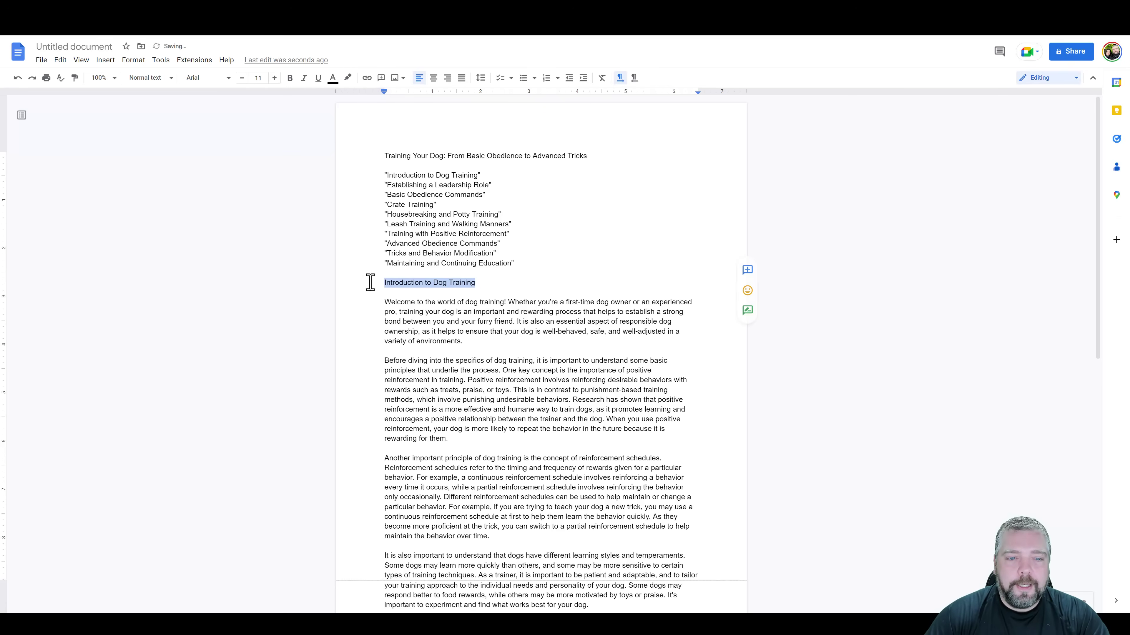
pyautogui.click(290, 79)
pyautogui.click(480, 303)
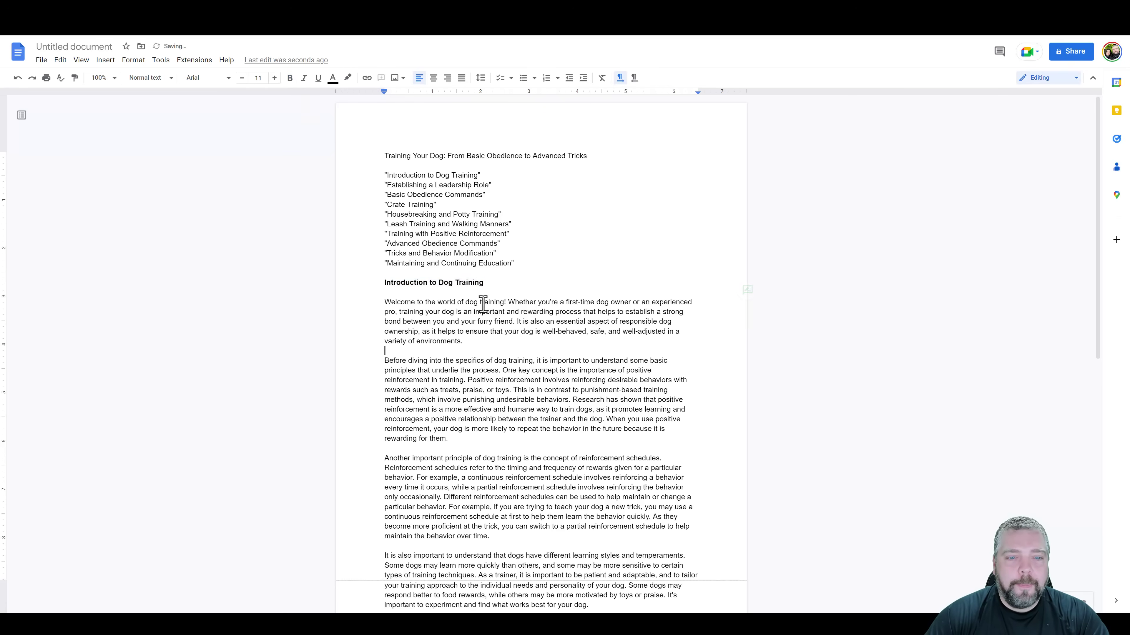
# - Add a bold 'Establishing a Leadership Role' heading at the end of the document
pyautogui.moveTo(387, 185); pyautogui.dragTo(486, 191)
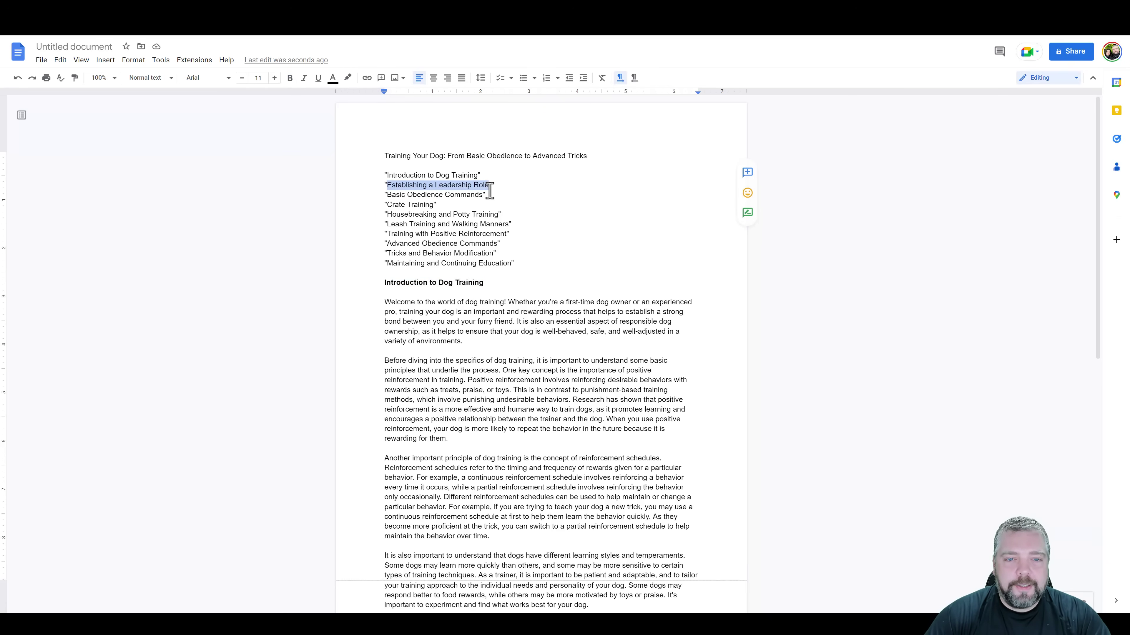
pyautogui.scroll(-10, 535, 401)
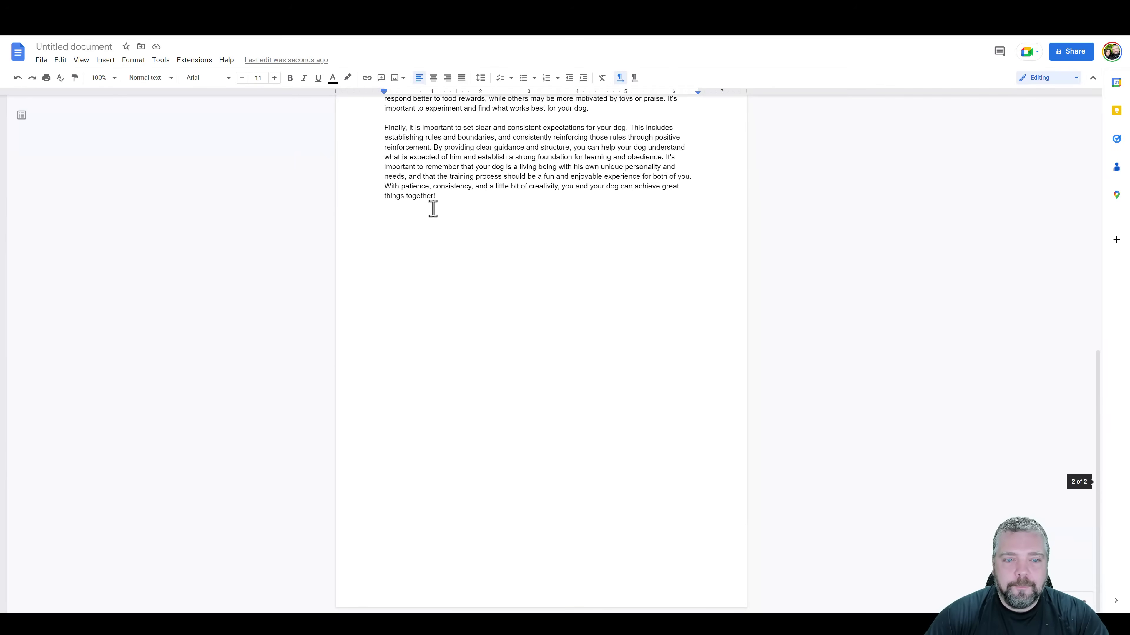
pyautogui.click(440, 196)
pyautogui.press('Return')
pyautogui.write('Establishing a Leadership Role')
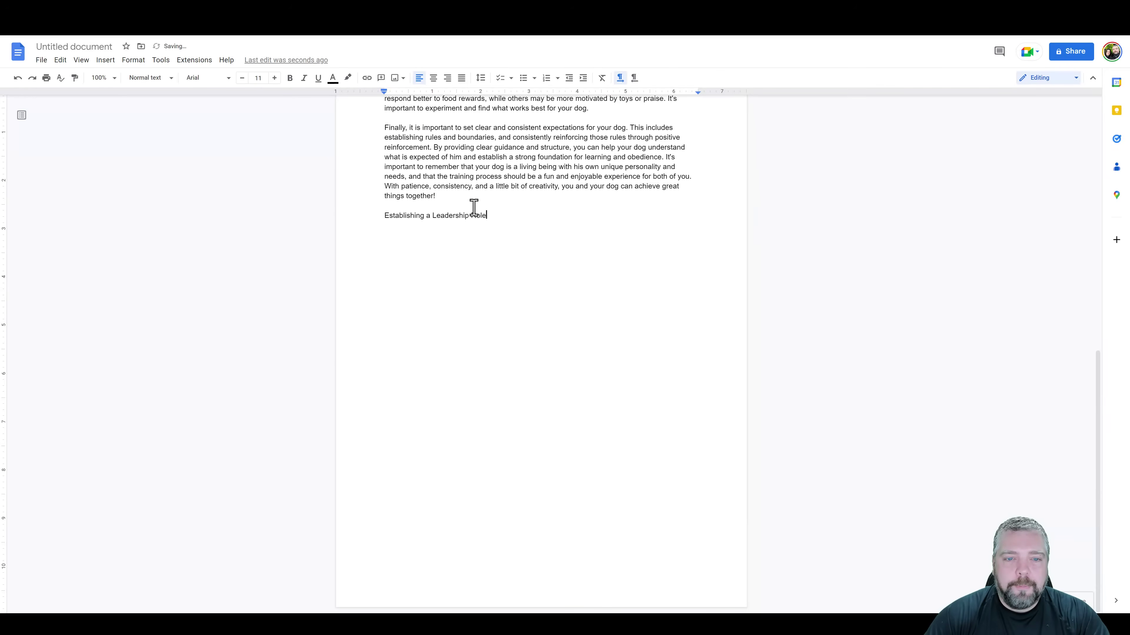
pyautogui.moveTo(490, 217); pyautogui.dragTo(374, 216)
pyautogui.hotkey('ctrl', 'c')
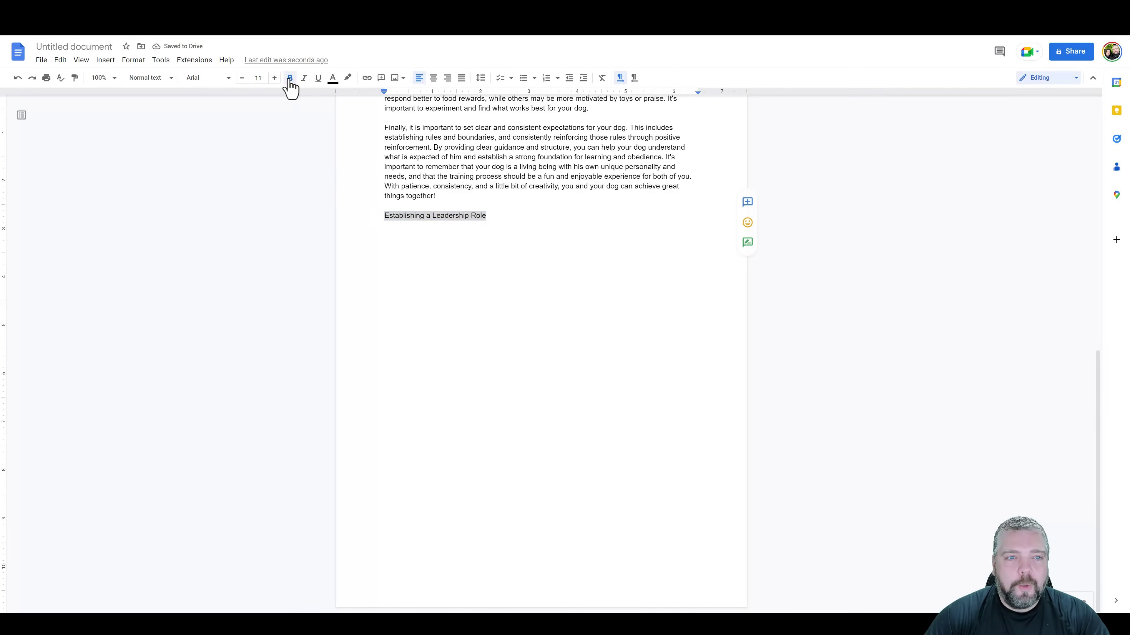
pyautogui.click(289, 78)
pyautogui.hotkey('alt', 'Tab')
pyautogui.click(509, 576)
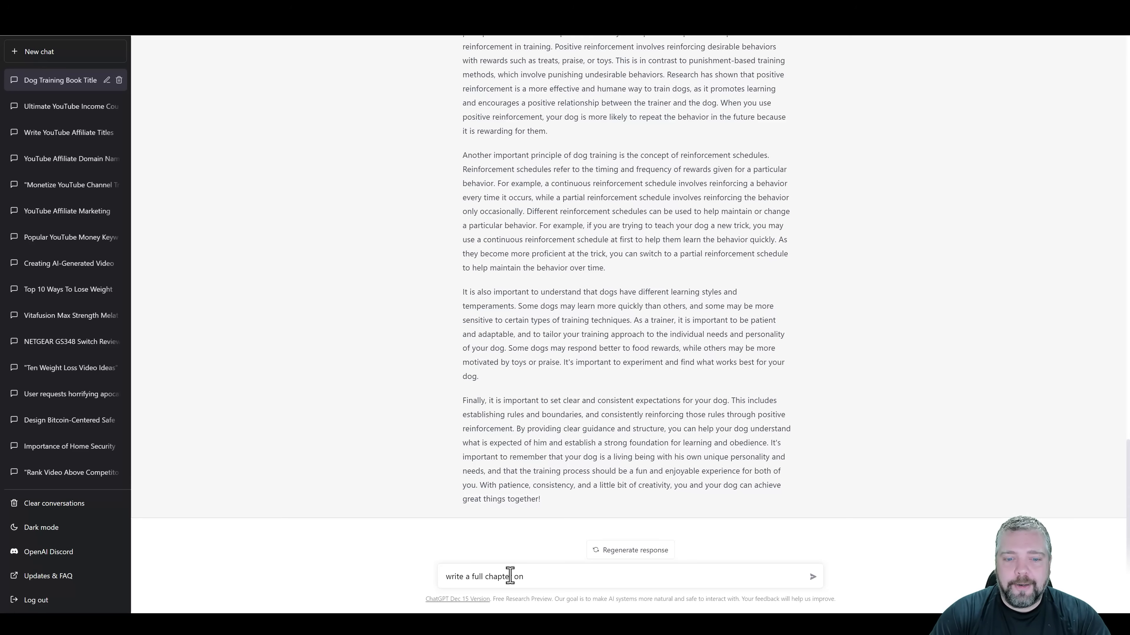
# - Send 'write a full chapter on "Establishing a Leadership Role". Make it detailed and in a friendly tone'
pyautogui.hotkey('ctrl', 'v')
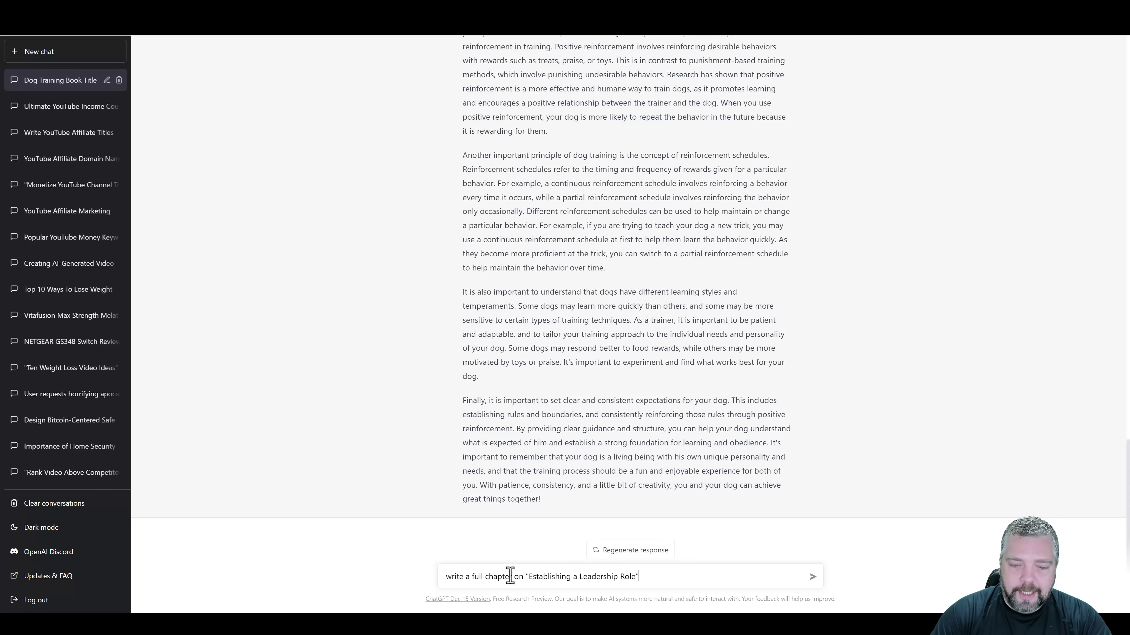
pyautogui.write('".  Make it detailed and in a f')
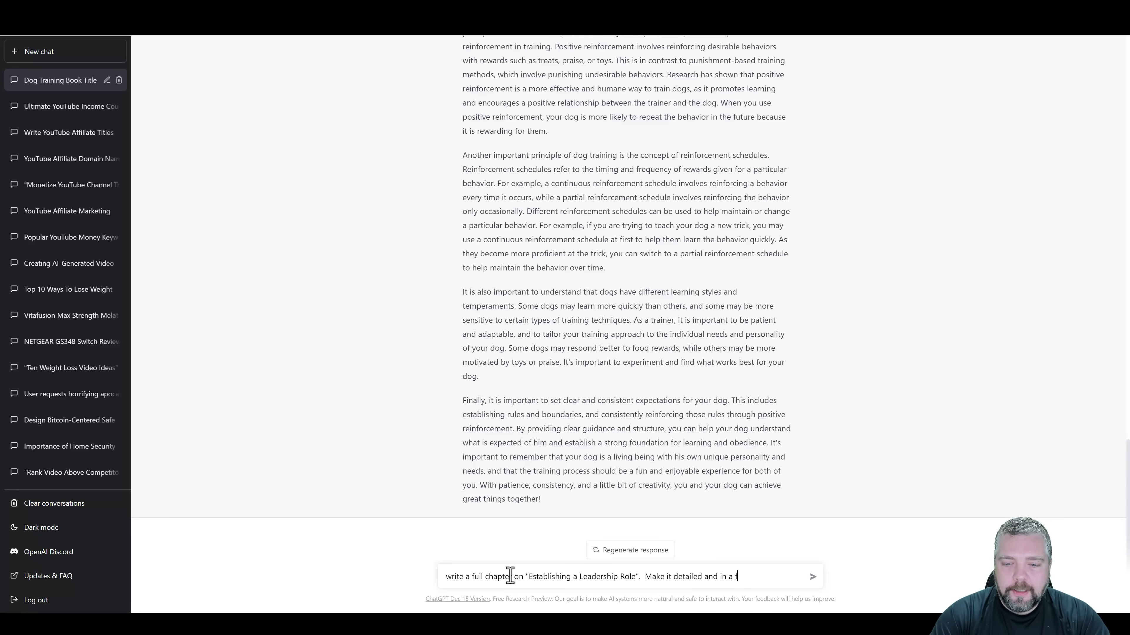
pyautogui.write('riendly tone')
pyautogui.press('Return')
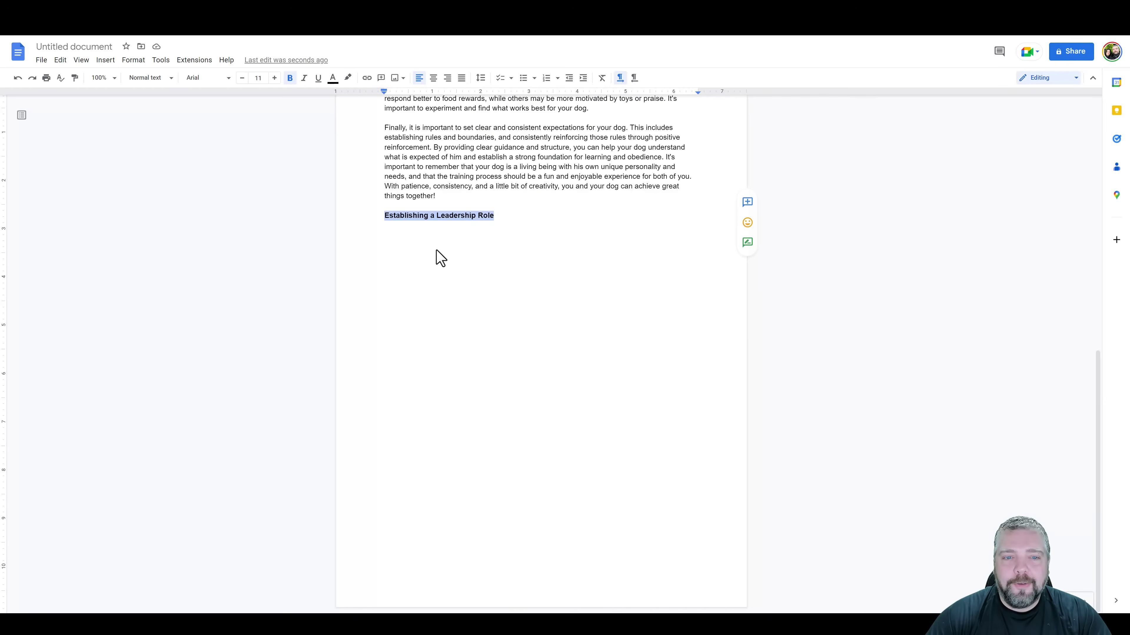
pyautogui.click(432, 244)
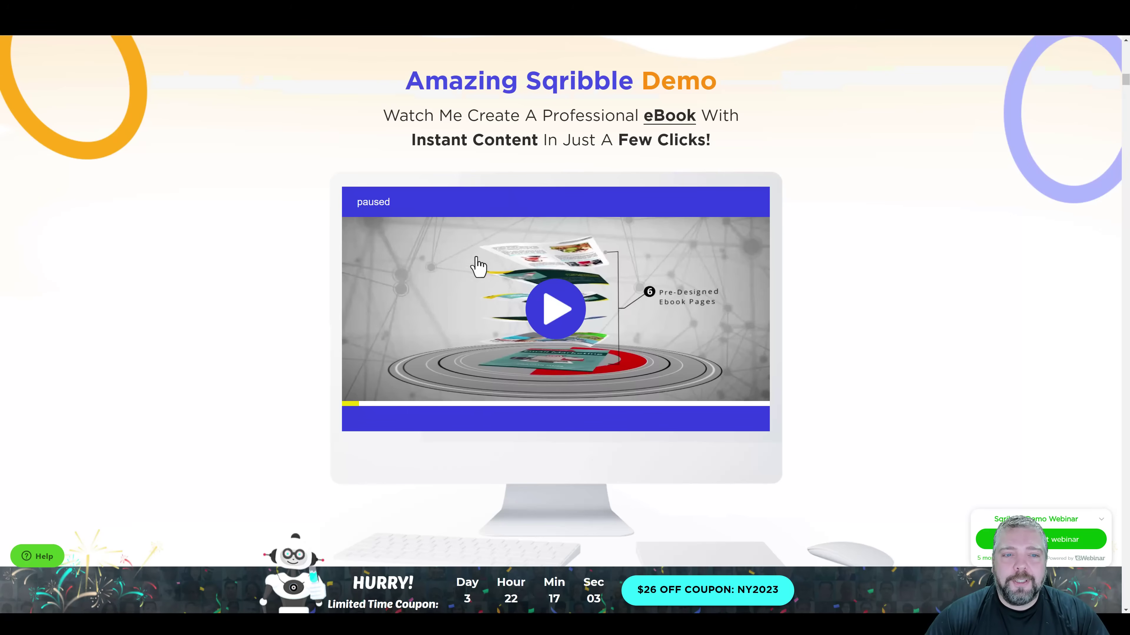
pyautogui.scroll(5, 334, 298)
pyautogui.scroll(20, 386, 328)
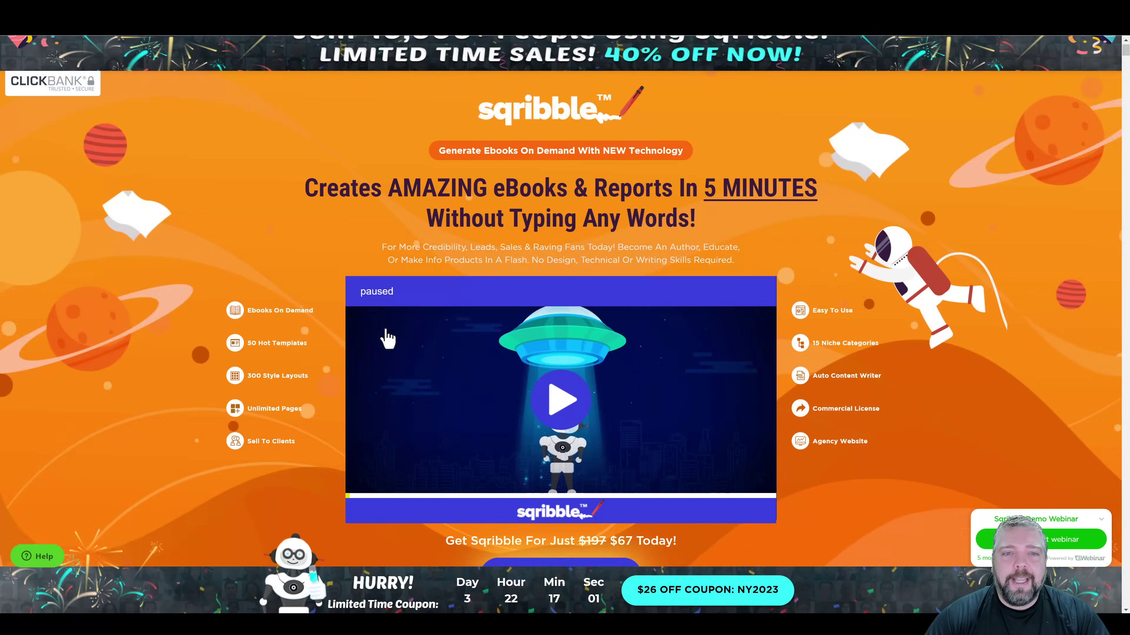
pyautogui.scroll(-16, 385, 340)
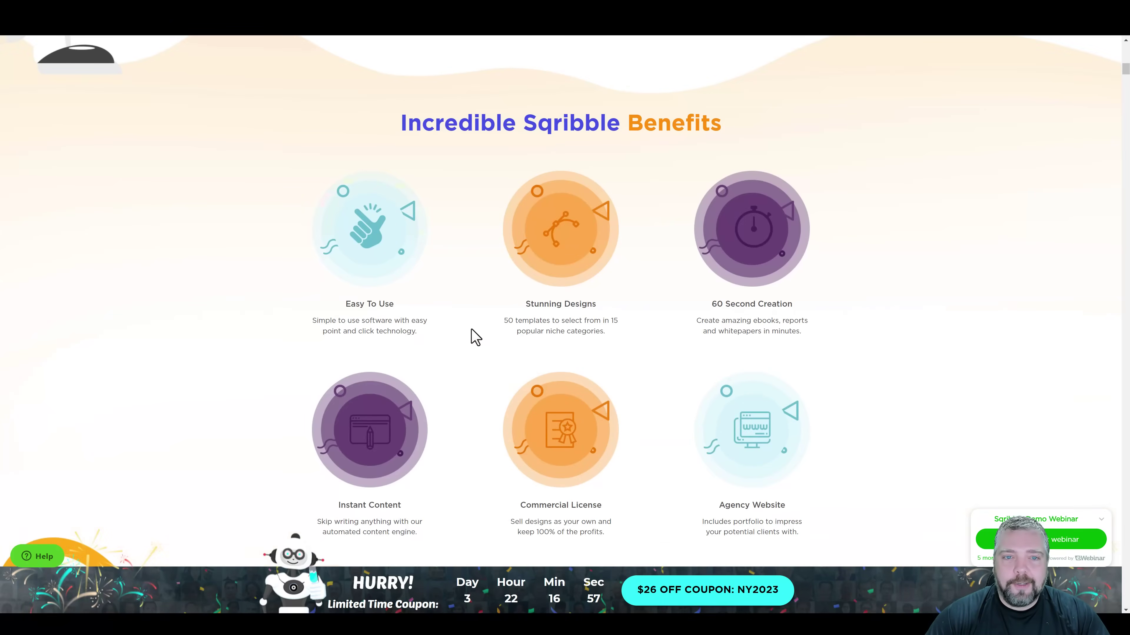
pyautogui.scroll(-3, 335, 292)
pyautogui.scroll(-8, 338, 293)
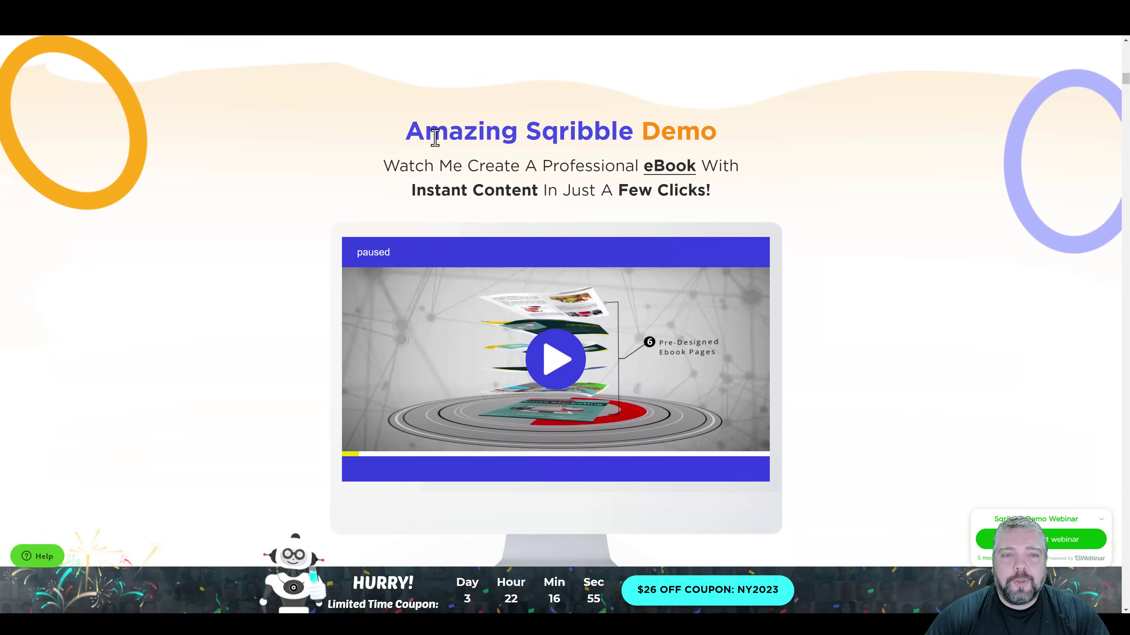
pyautogui.scroll(-1, 479, 196)
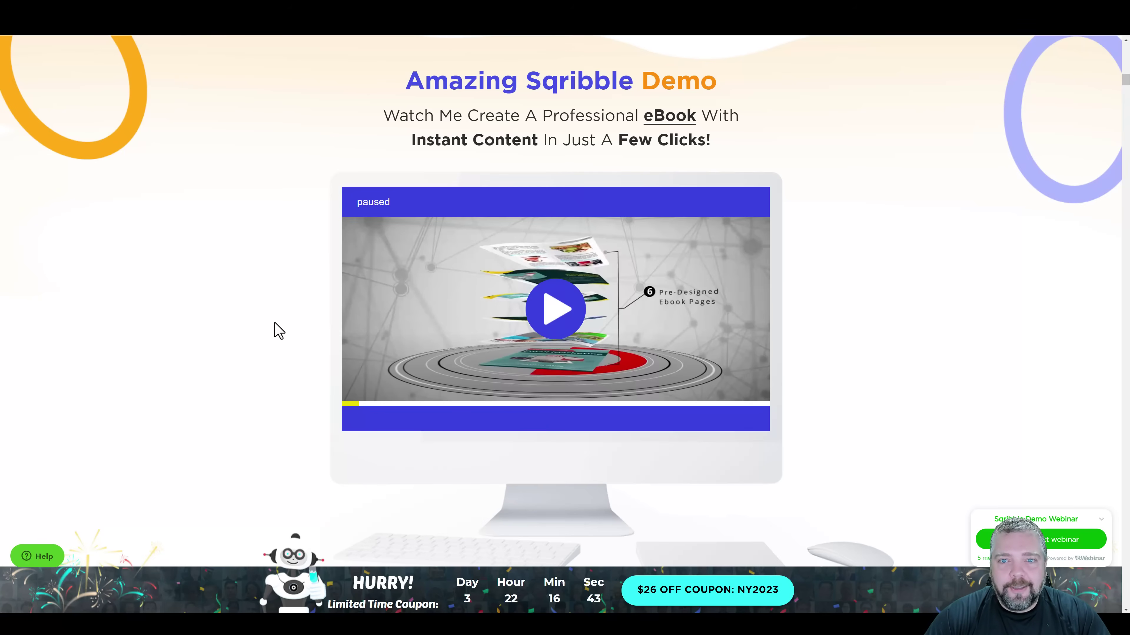
# - Switch to the Fiverr home page and view the Writing & Translation category
pyautogui.hotkey('ctrl', 'Tab')
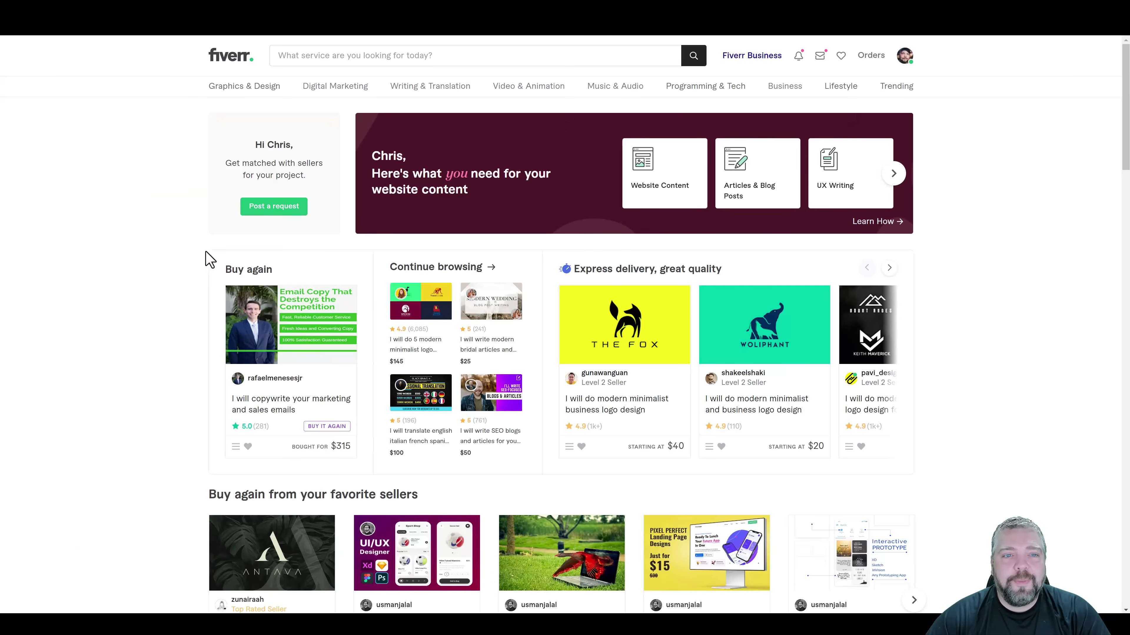
pyautogui.moveTo(421, 95)
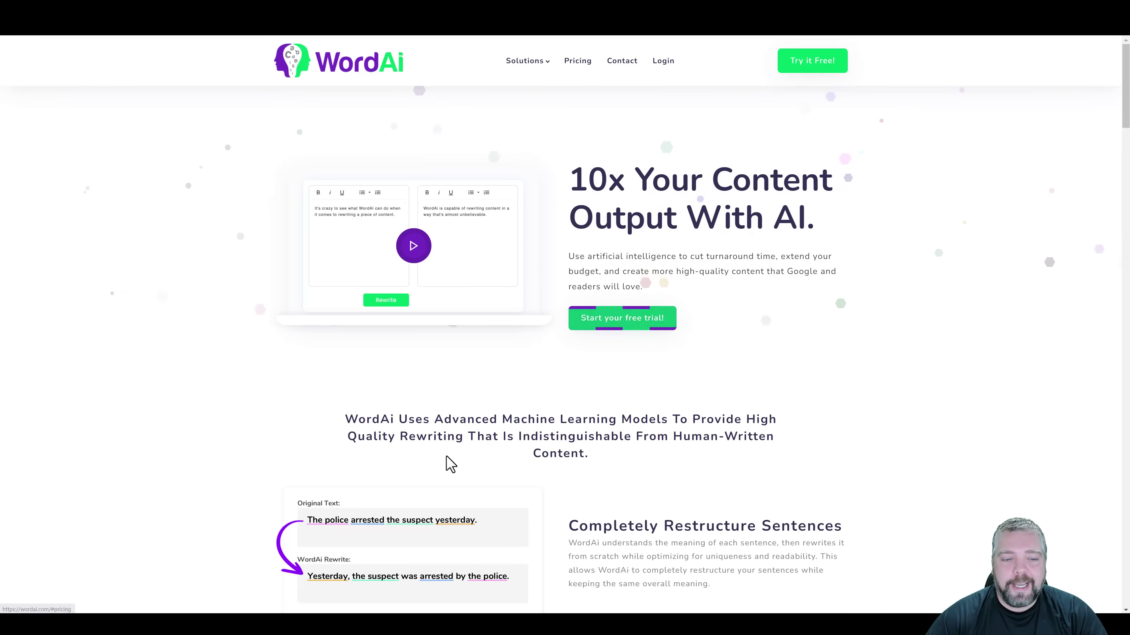
pyautogui.scroll(-5, 578, 312)
pyautogui.scroll(-4, 543, 320)
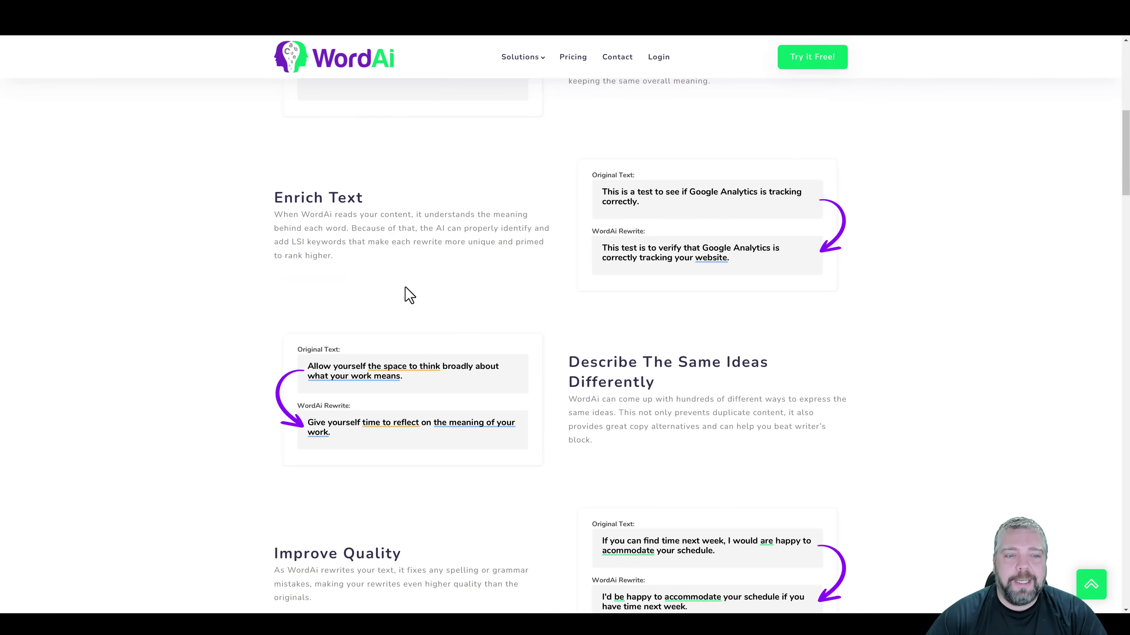
pyautogui.scroll(-10, 458, 374)
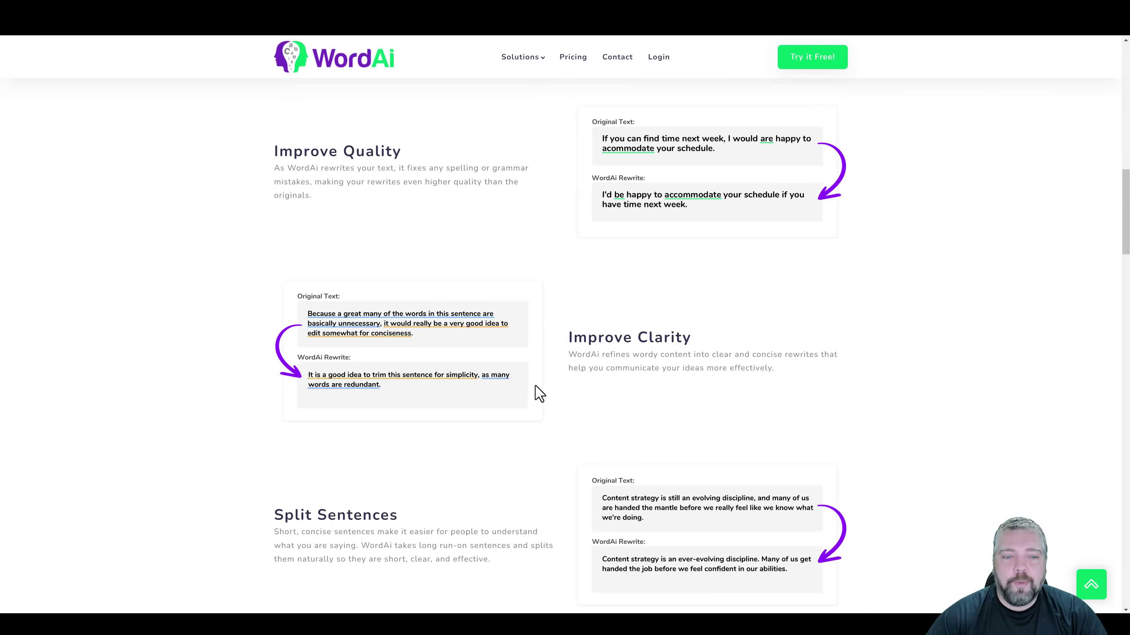
pyautogui.scroll(20, 519, 405)
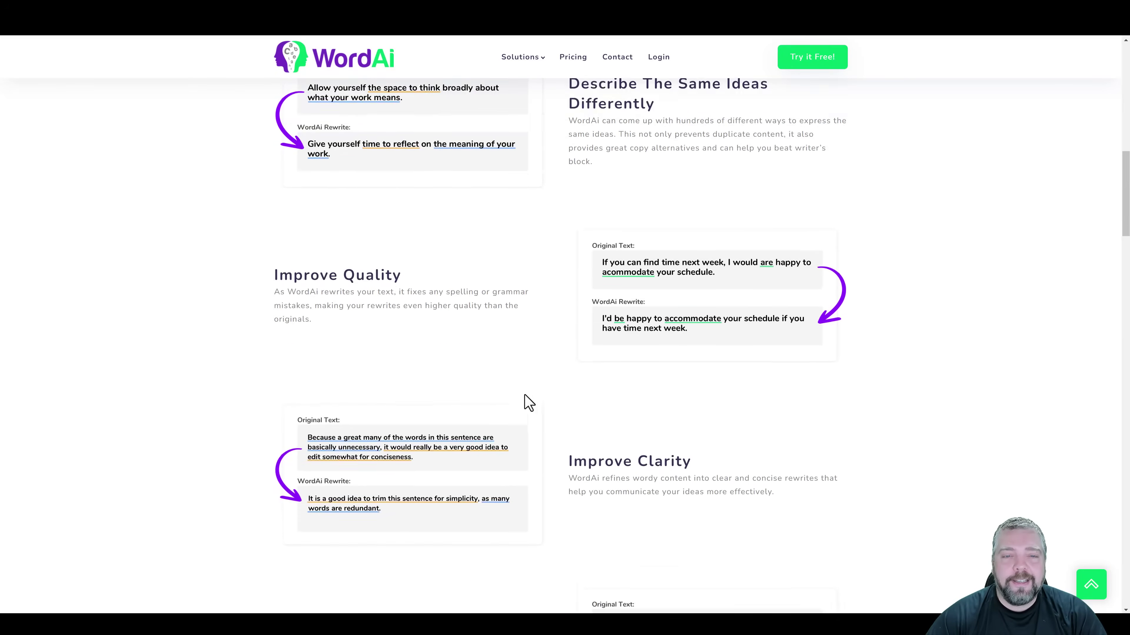